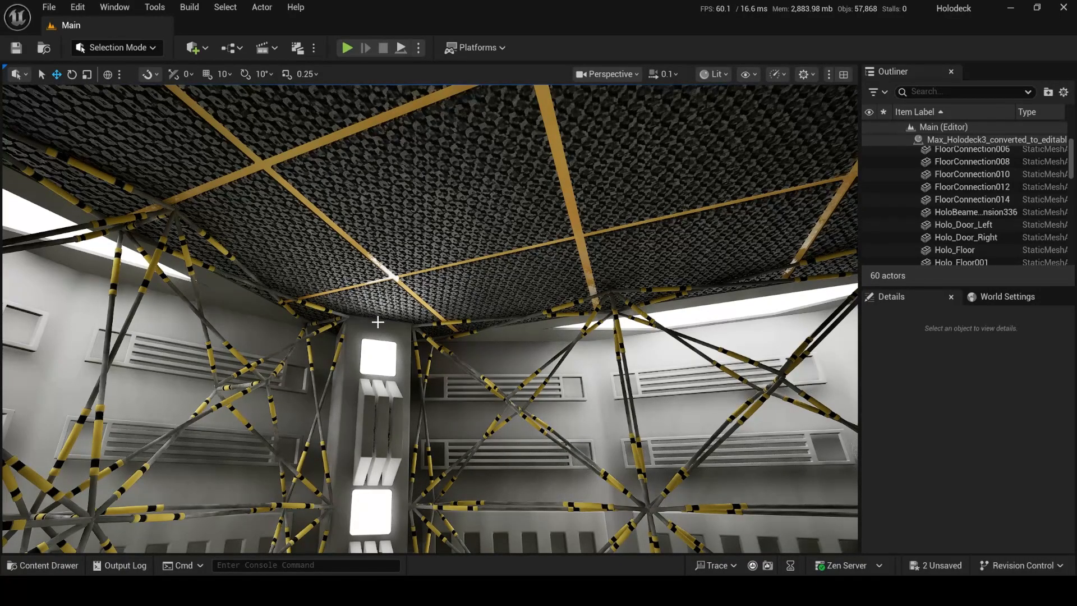
# - Select the Holo_Wires_005 mesh beside the lit pillar and examine its striped struts and joints up close
pyautogui.moveTo(378, 322)
pyautogui.mouseDown(button='right')
pyautogui.moveTo(369, 333)
pyautogui.moveTo(385, 332)
pyautogui.mouseUp(button='right')
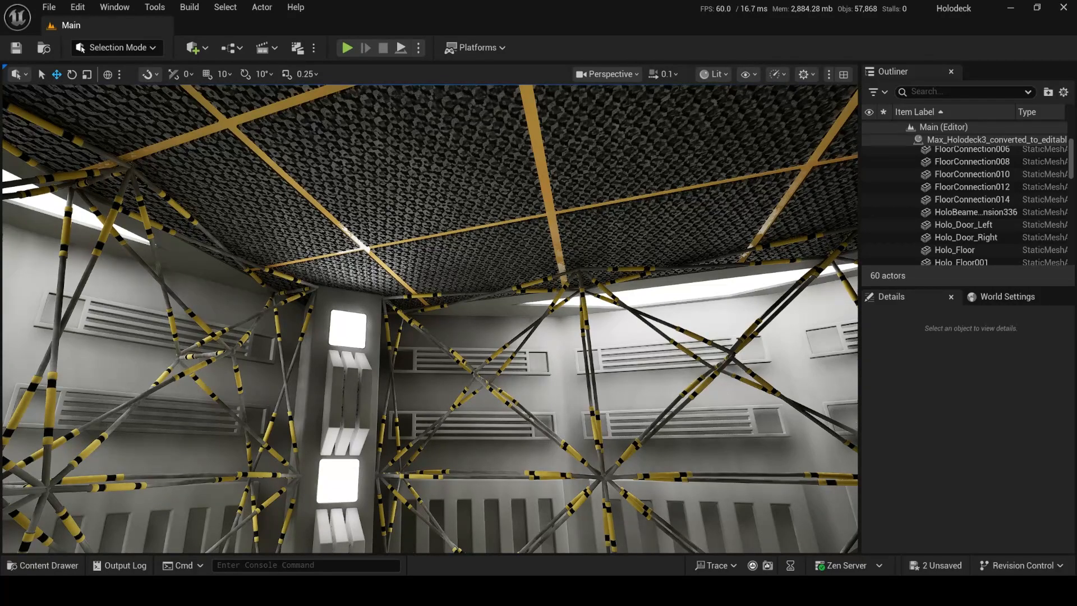
pyautogui.moveTo(385, 332); pyautogui.dragTo(390, 304, button='right')
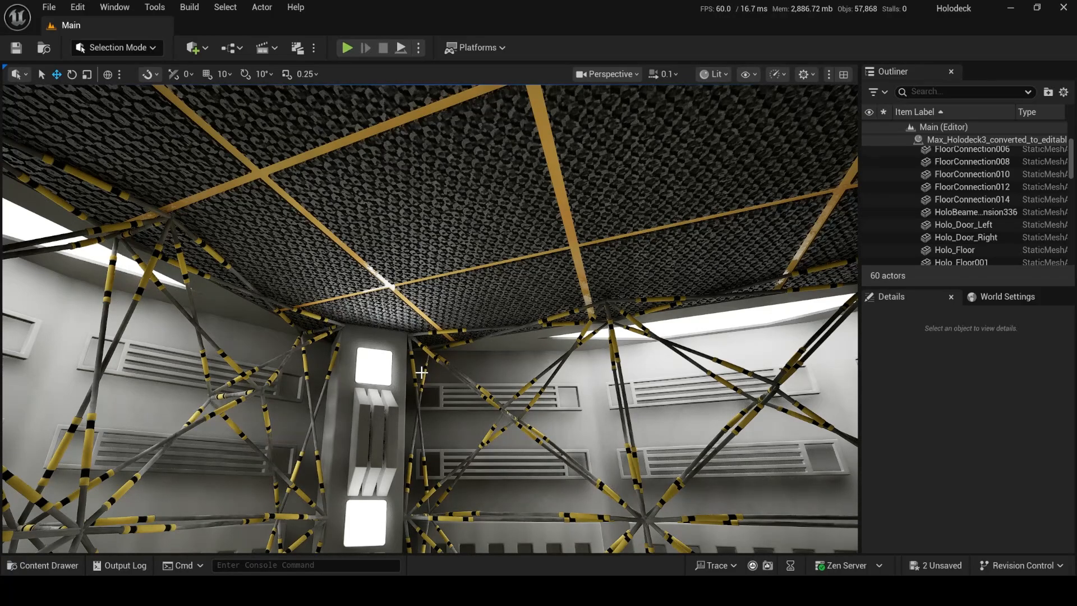
pyautogui.moveTo(431, 318); pyautogui.dragTo(512, 372, button='right')
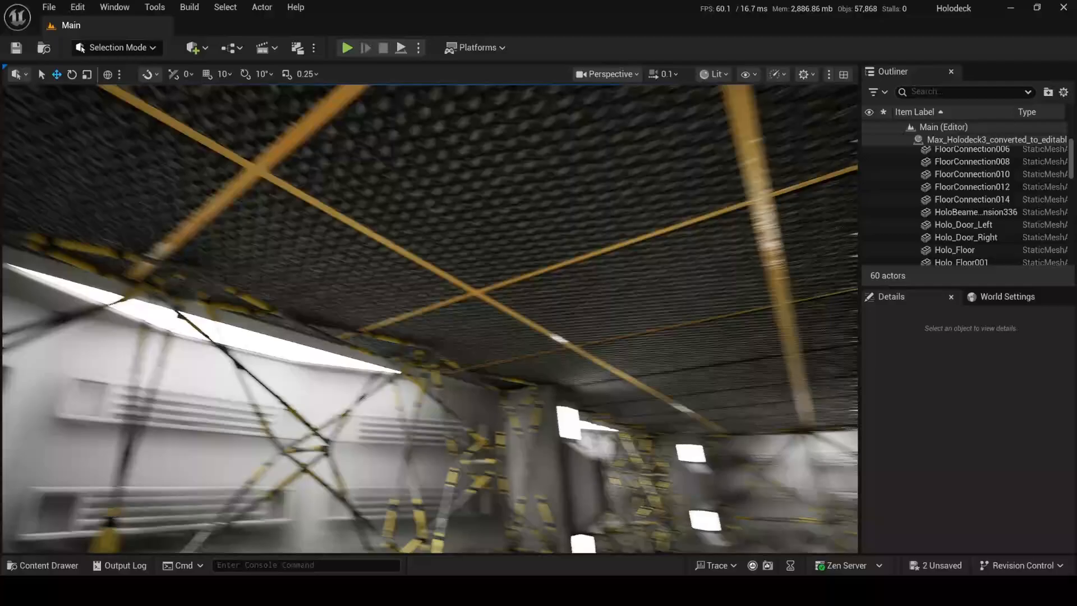
pyautogui.moveTo(429, 318); pyautogui.dragTo(499, 341, button='right')
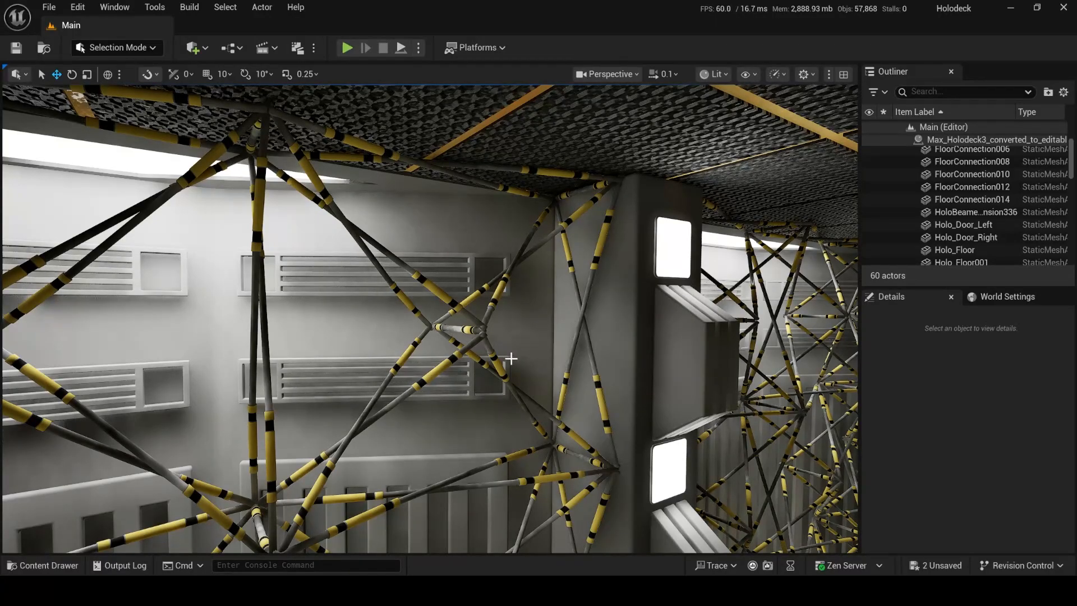
pyautogui.click(468, 327)
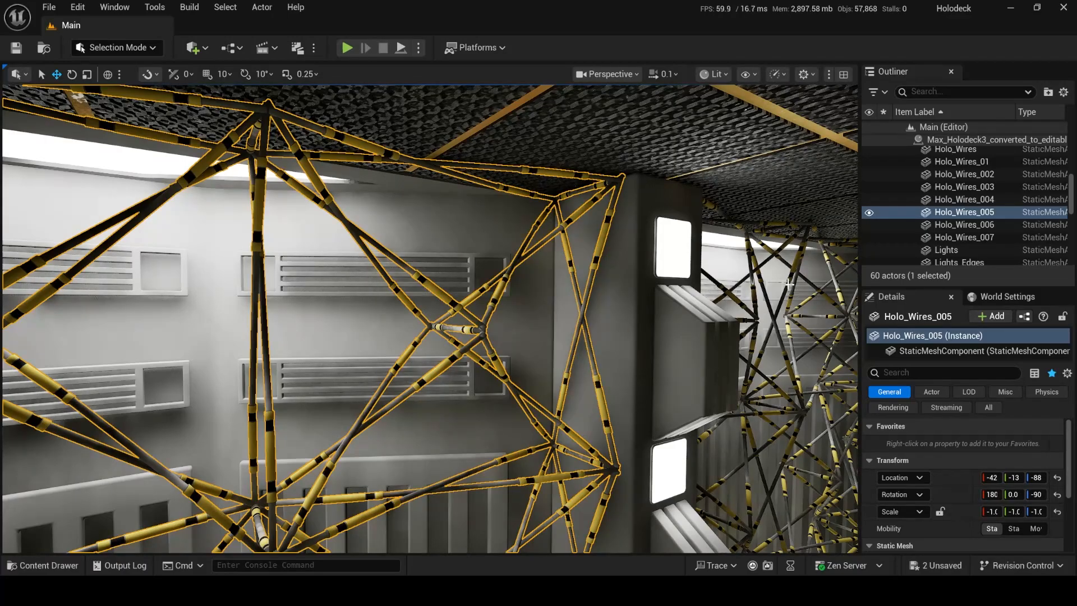
pyautogui.scroll(10, 470, 289)
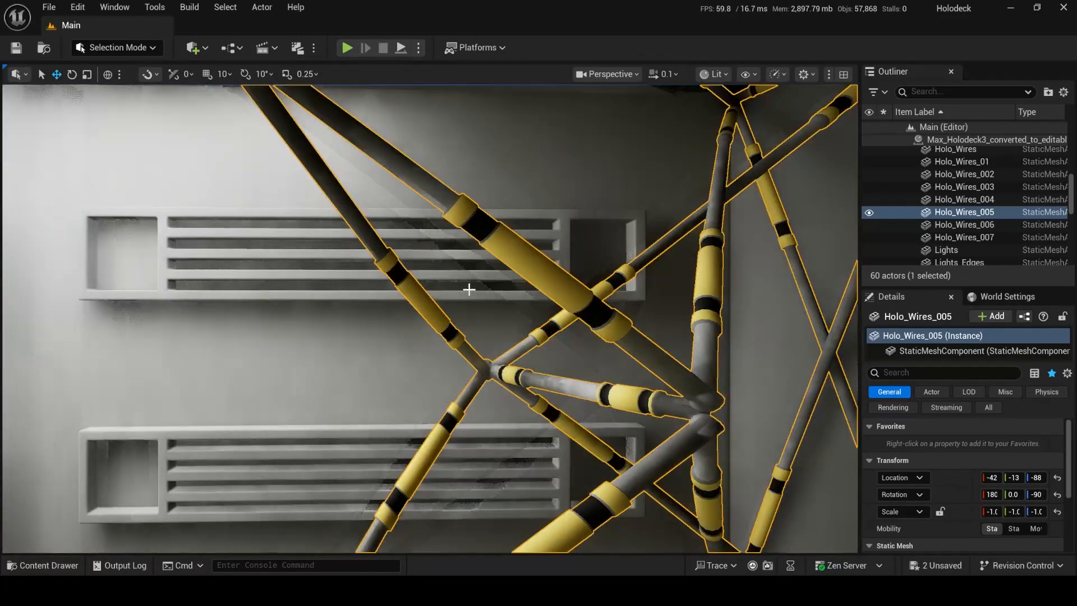
pyautogui.scroll(1, 548, 281)
pyautogui.scroll(-1, 549, 282)
pyautogui.scroll(1, 530, 309)
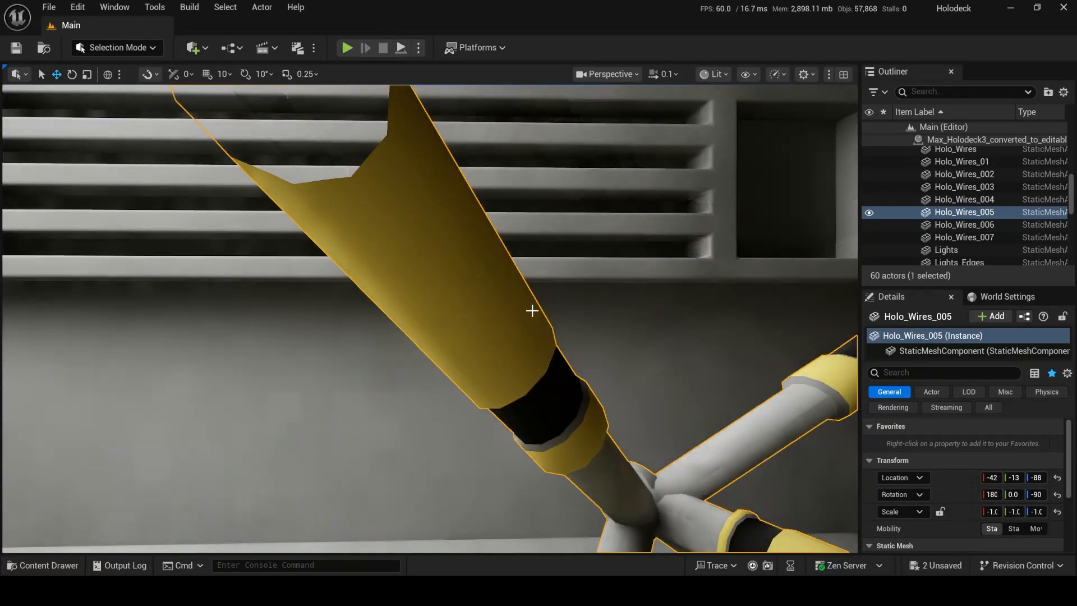
pyautogui.scroll(-4, 527, 361)
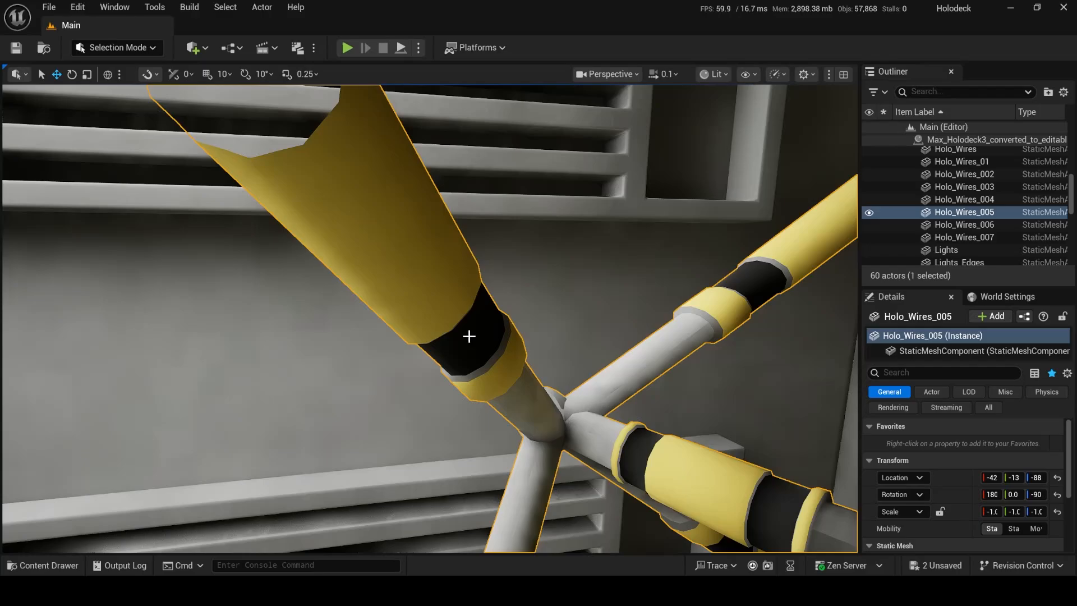
pyautogui.scroll(-6, 469, 336)
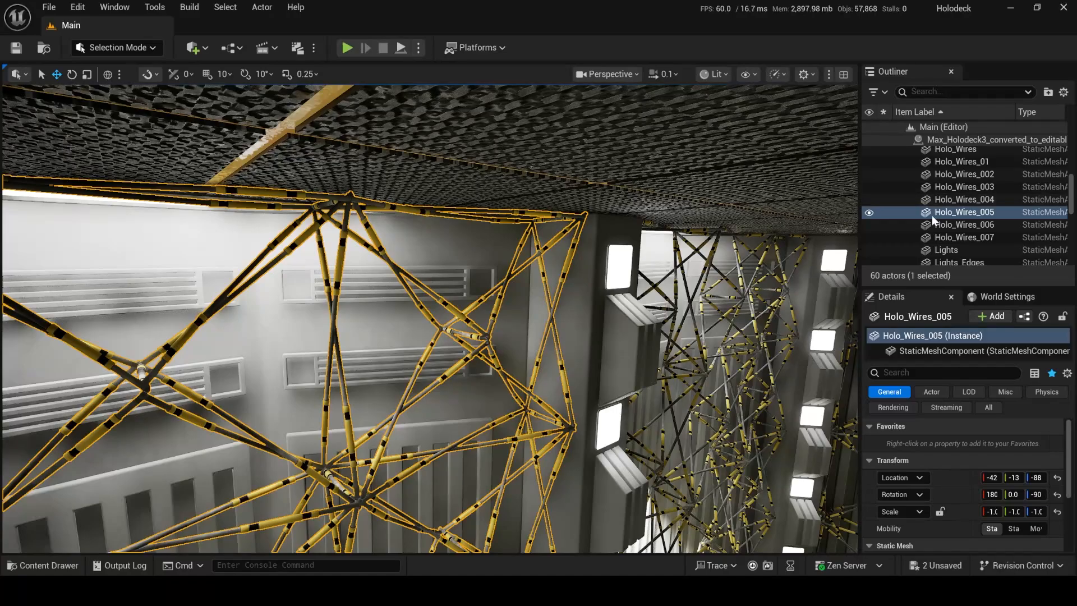
pyautogui.click(1025, 213)
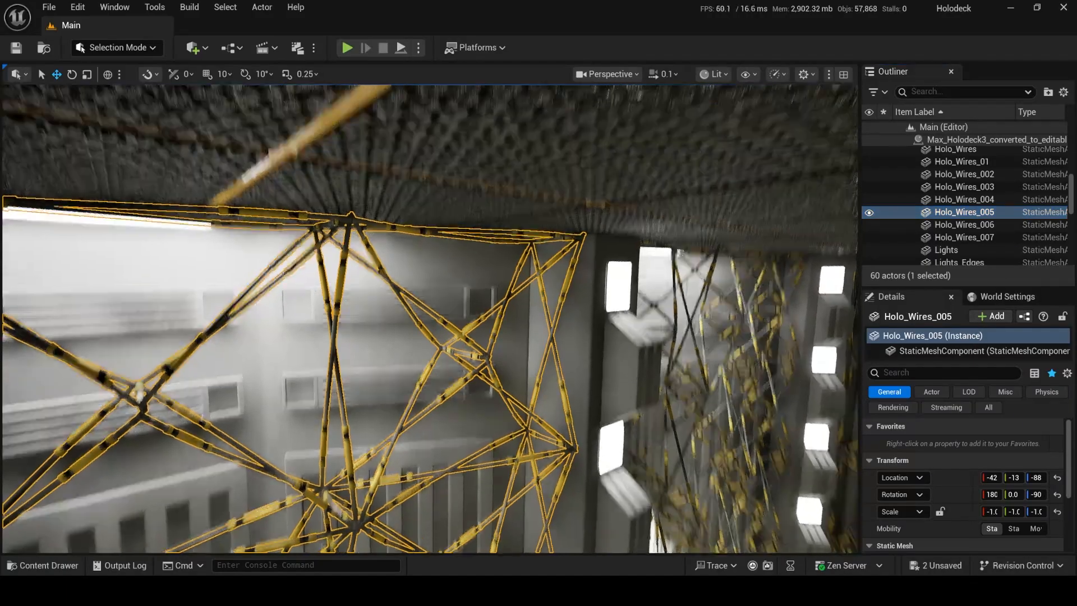
# - Select the Holo_Floor mesh and open the parent material of its HoloFloor material instance for editing
pyautogui.moveTo(397, 319); pyautogui.dragTo(380, 393, button='right')
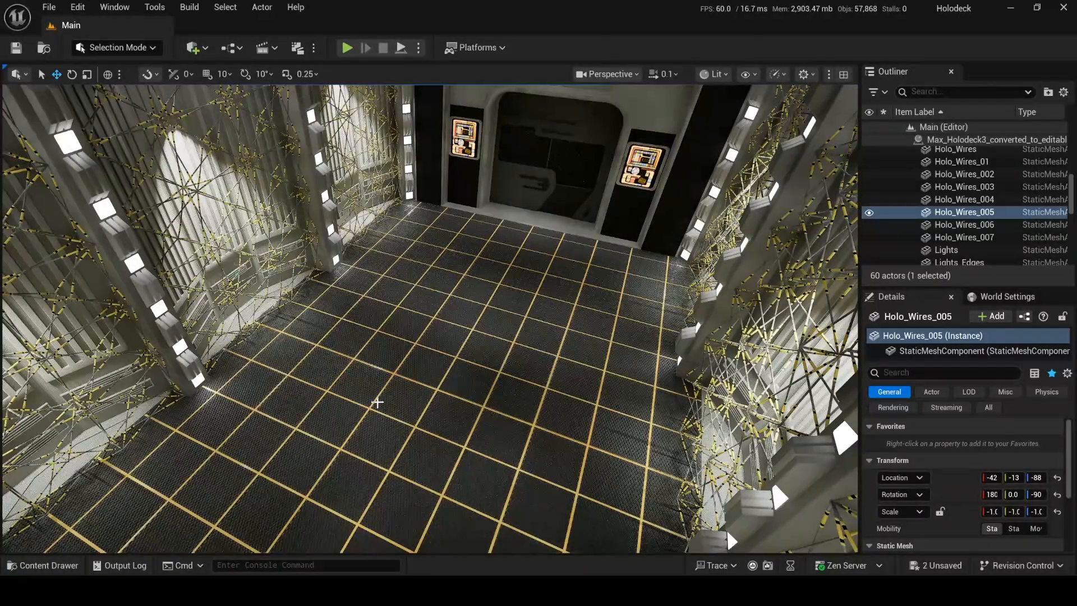
pyautogui.moveTo(512, 399); pyautogui.dragTo(413, 348, button='right')
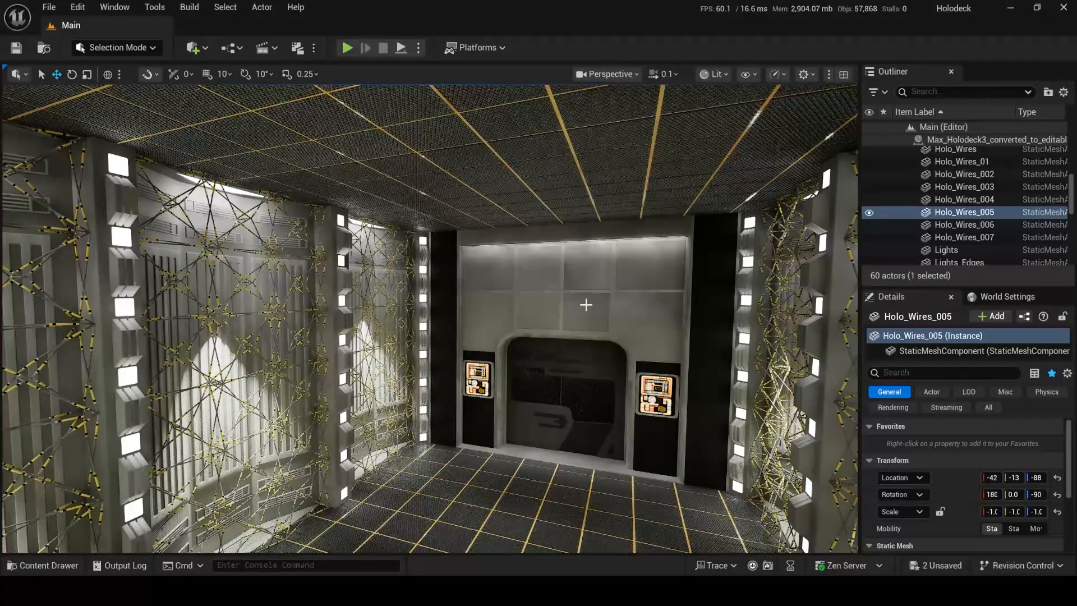
pyautogui.moveTo(585, 305); pyautogui.dragTo(566, 393, button='right')
pyautogui.click(575, 457)
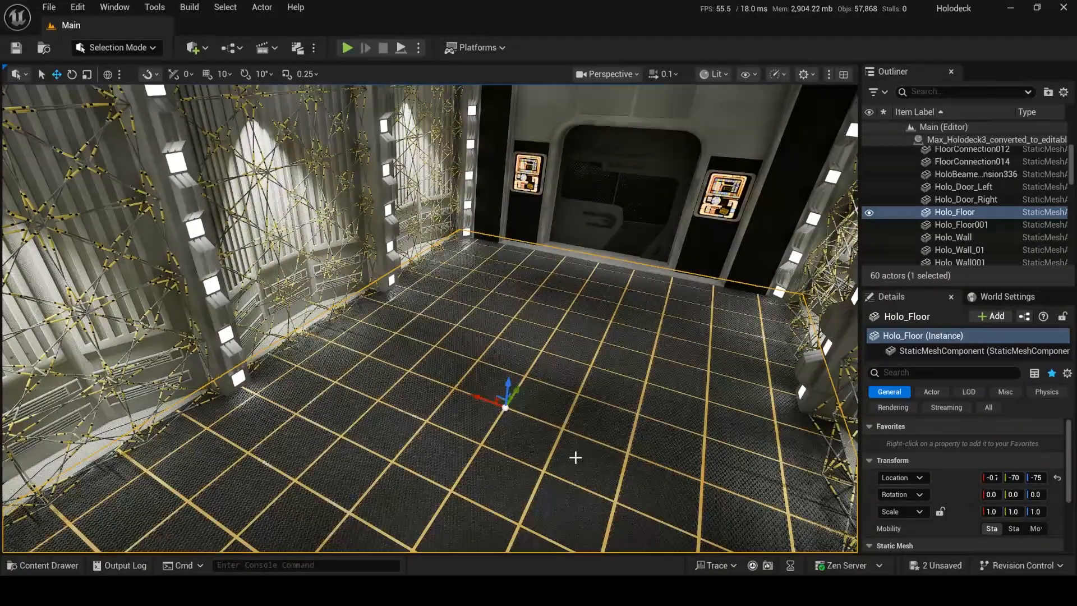
pyautogui.scroll(-3, 983, 471)
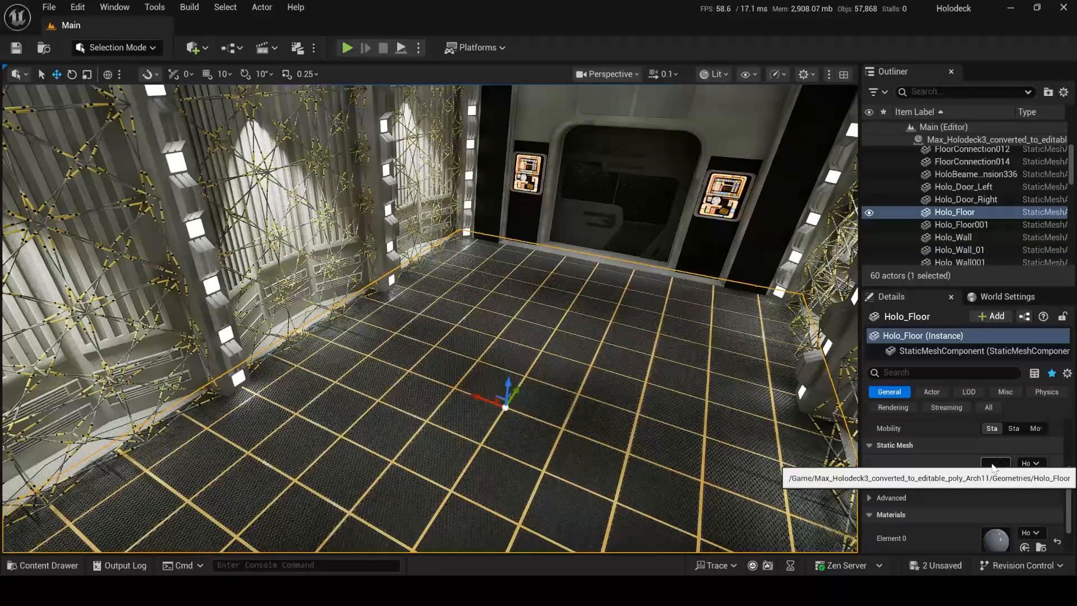
pyautogui.doubleClick(995, 541)
pyautogui.scroll(-1, 522, 307)
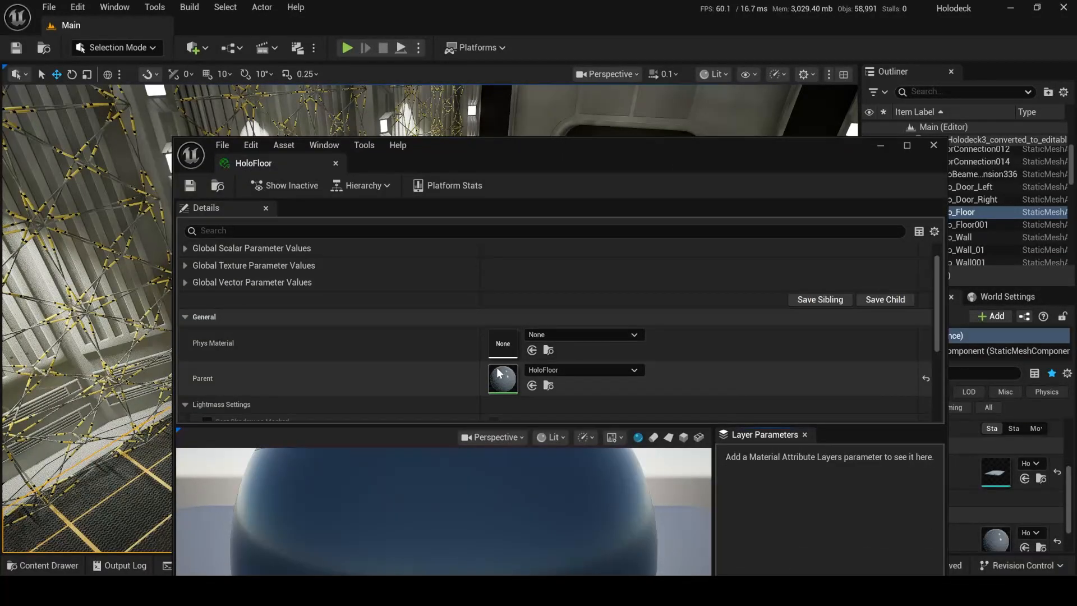
pyautogui.doubleClick(502, 373)
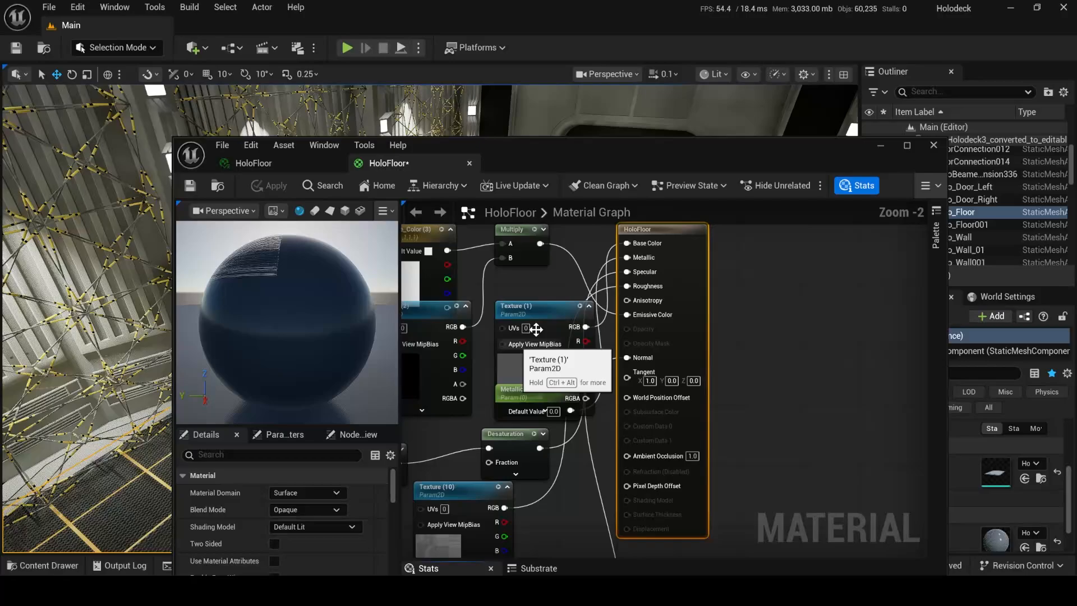
# - Spread out the Texture (1), Metallic (5), Emissive_Color (3) and Texture (2) nodes in the HoloFloor material graph
pyautogui.moveTo(558, 320); pyautogui.dragTo(655, 367, button='right')
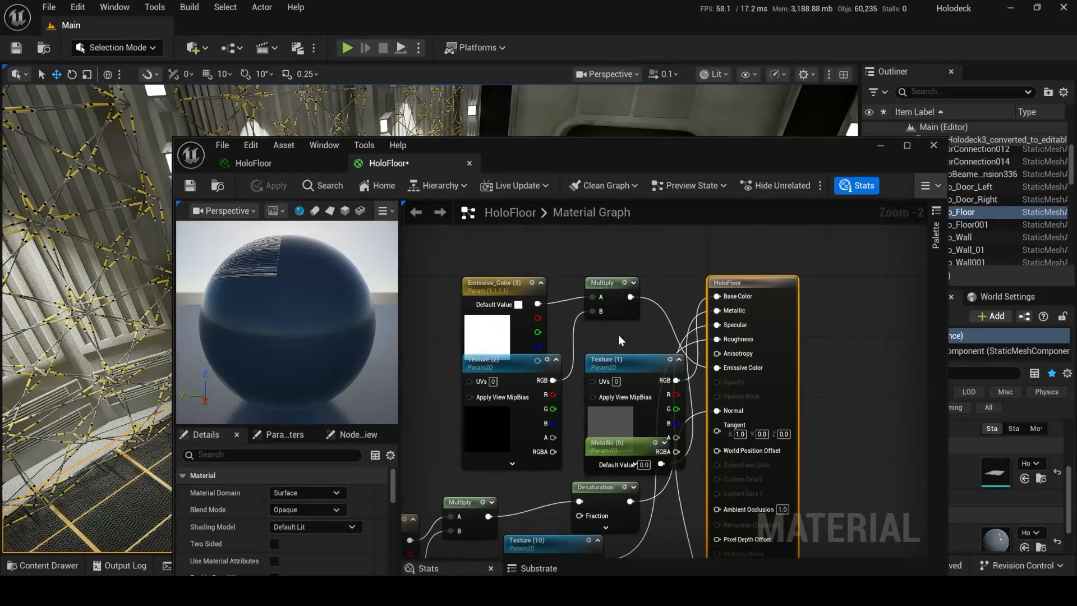
pyautogui.moveTo(630, 383); pyautogui.dragTo(615, 233)
pyautogui.moveTo(739, 271); pyautogui.dragTo(745, 321, button='right')
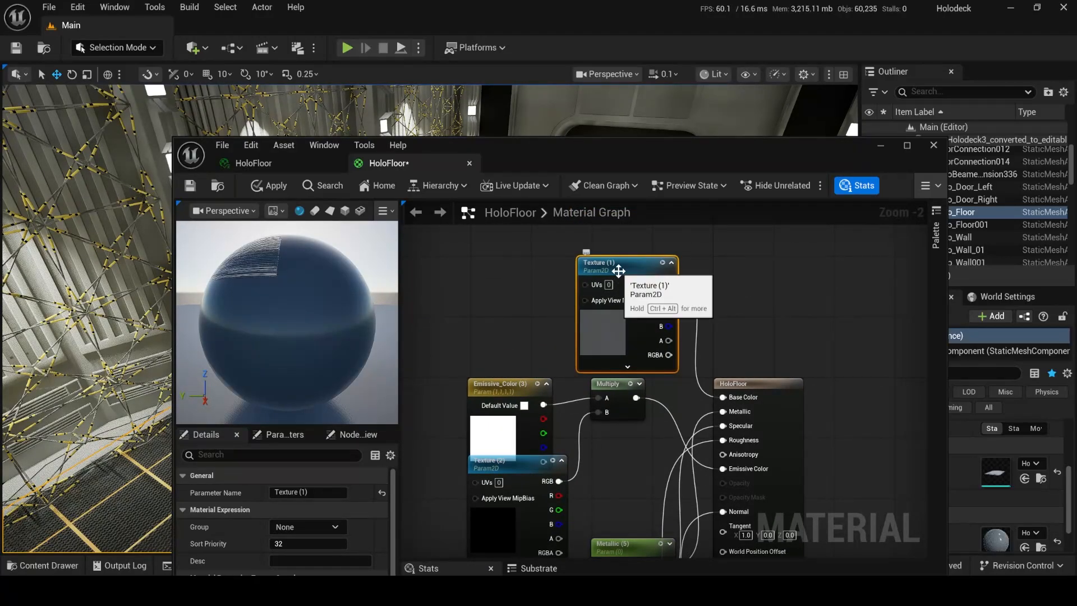
pyautogui.moveTo(621, 268); pyautogui.dragTo(620, 257)
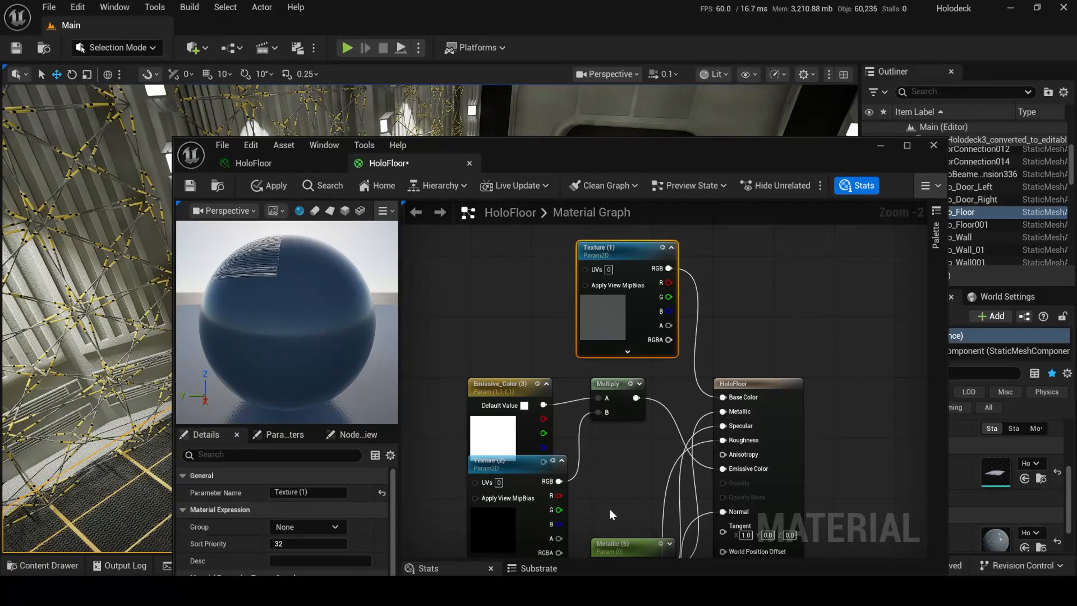
pyautogui.moveTo(617, 493); pyautogui.dragTo(592, 393, button='right')
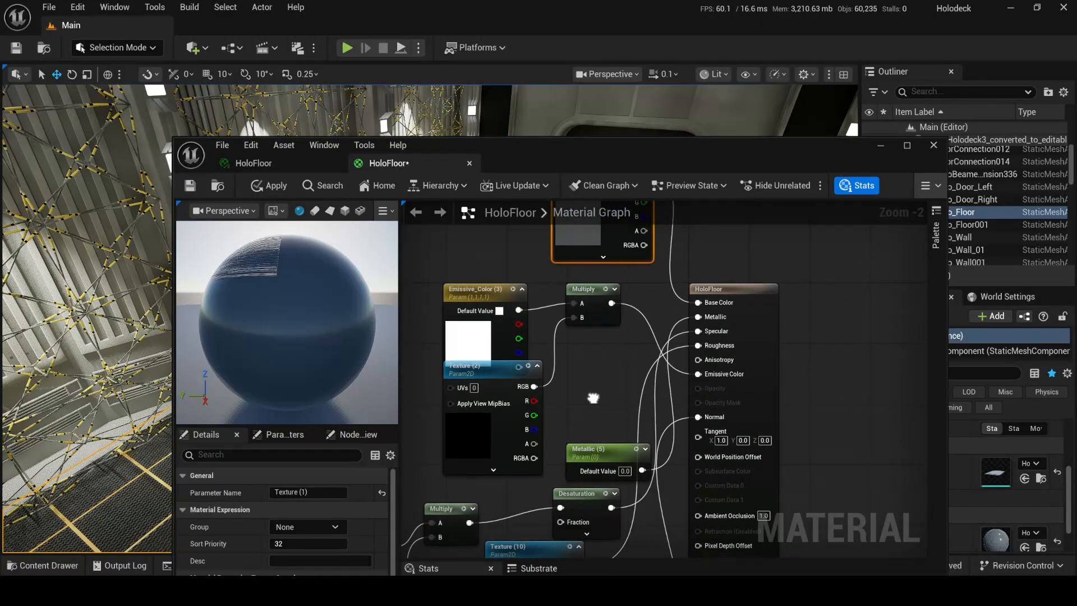
pyautogui.moveTo(594, 444); pyautogui.dragTo(585, 394)
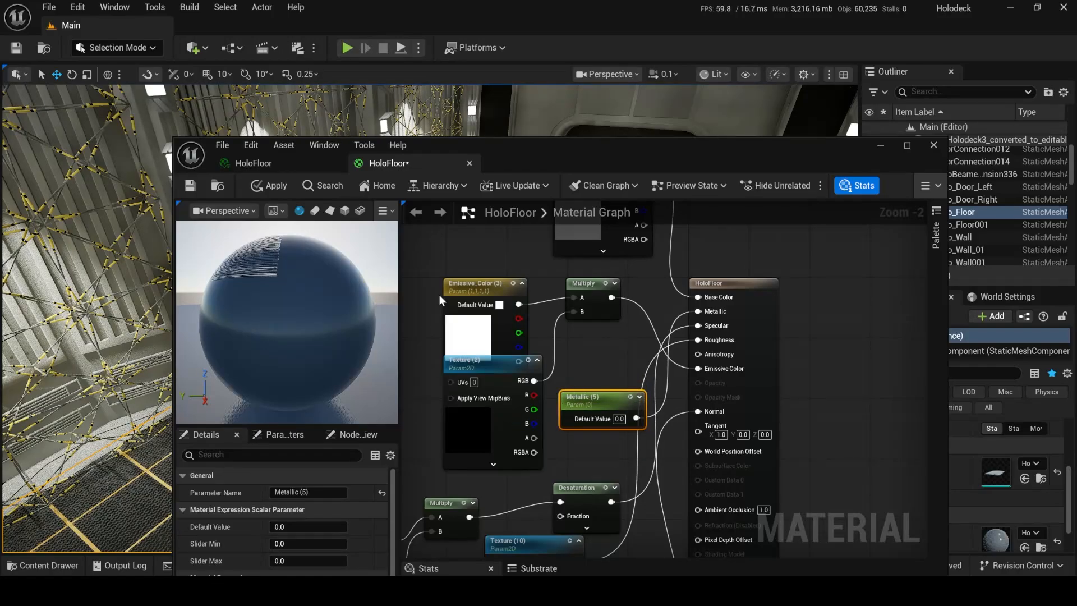
pyautogui.moveTo(456, 287); pyautogui.dragTo(452, 241)
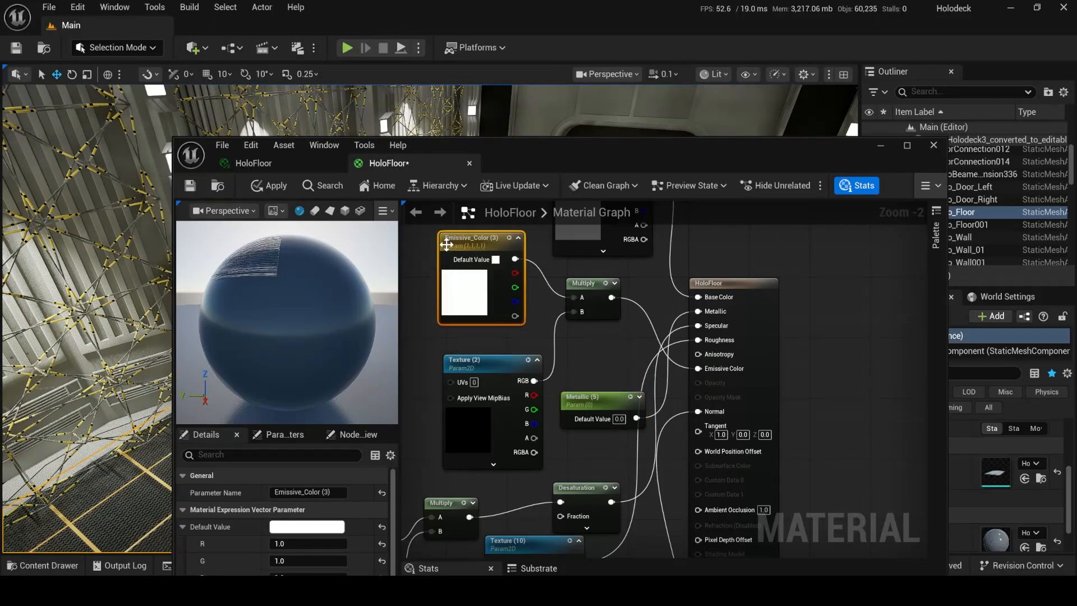
pyautogui.moveTo(464, 363)
pyautogui.mouseDown()
pyautogui.moveTo(439, 349)
pyautogui.moveTo(450, 349)
pyautogui.mouseUp()
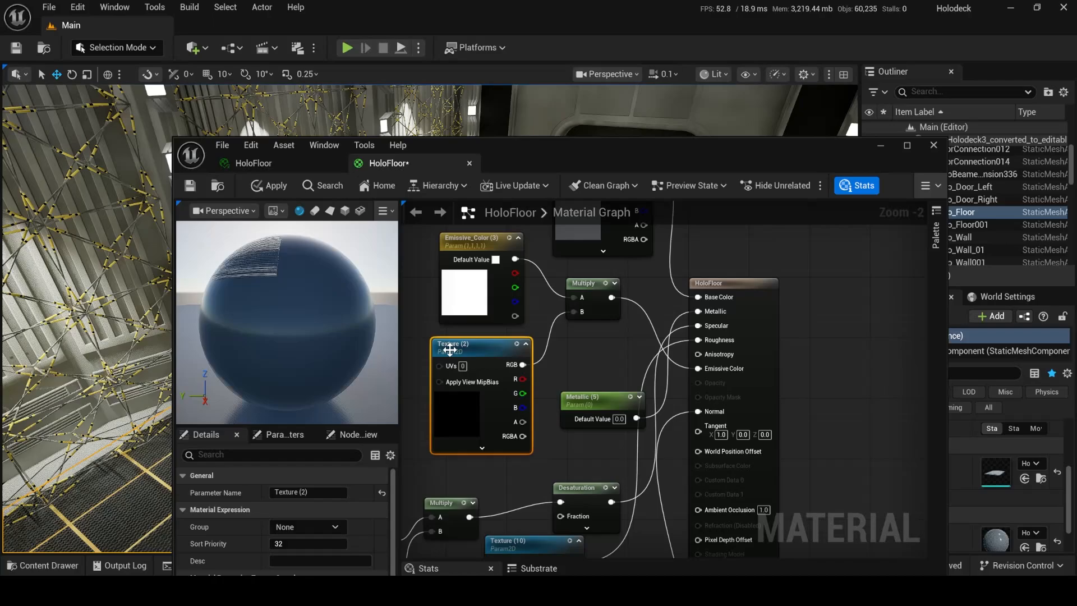
# - Examine the Desaturation, Texture (10) and bump map nodes of the HoloFloor material, and close its editor
pyautogui.moveTo(505, 484); pyautogui.dragTo(503, 255, button='right')
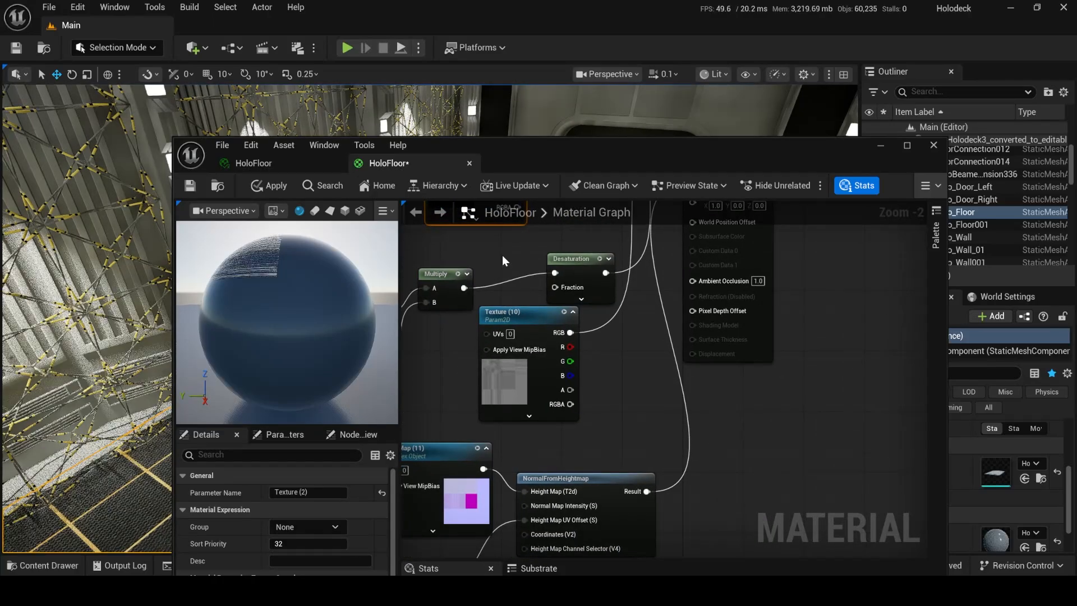
pyautogui.moveTo(673, 406); pyautogui.dragTo(717, 335, button='right')
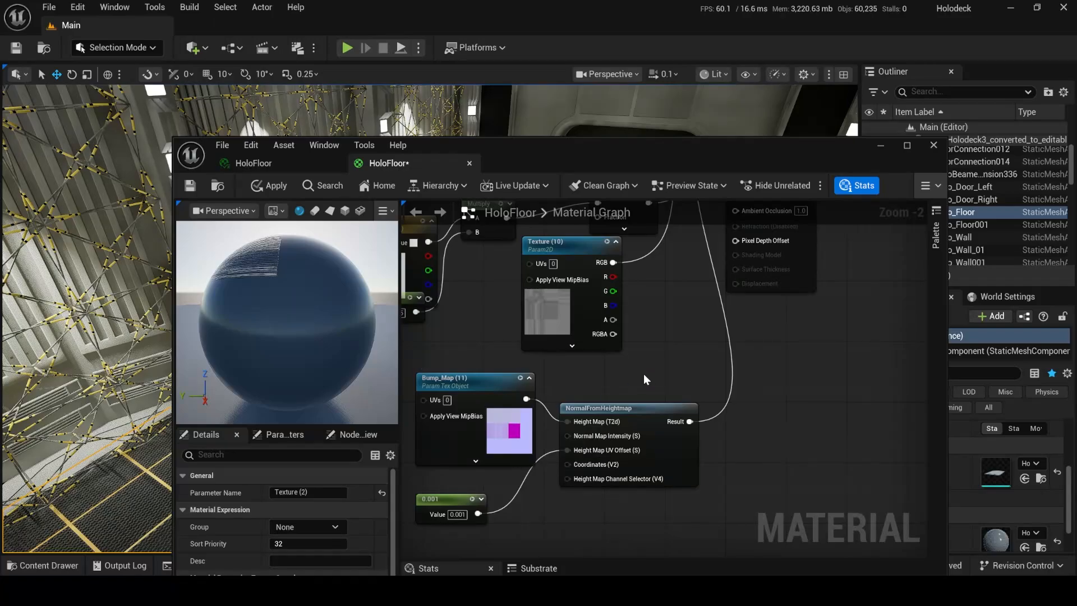
pyautogui.moveTo(621, 365); pyautogui.dragTo(577, 539, button='right')
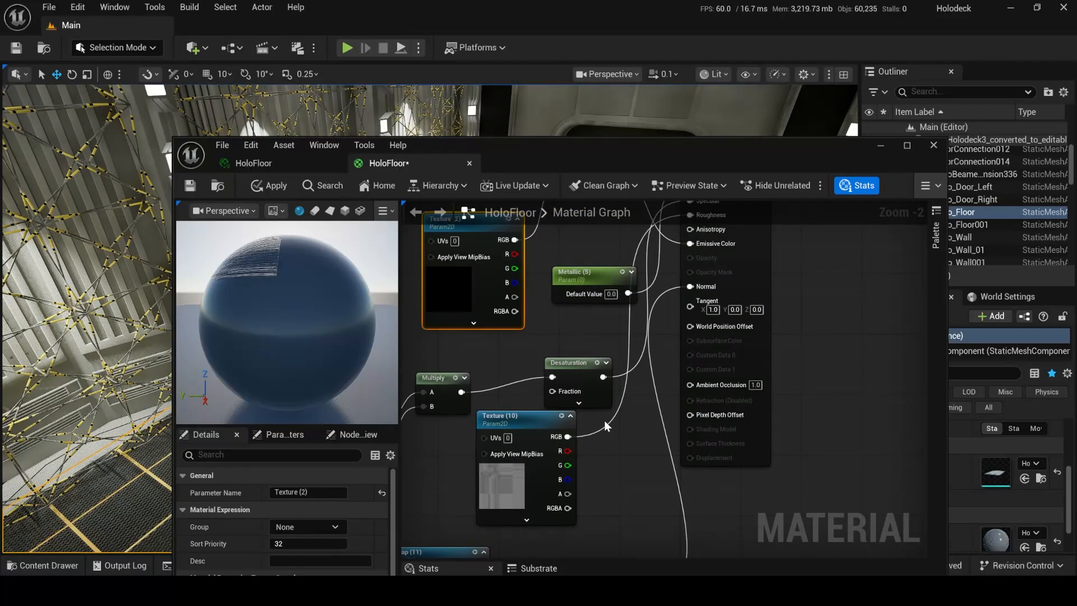
pyautogui.moveTo(621, 371); pyautogui.dragTo(648, 365, button='right')
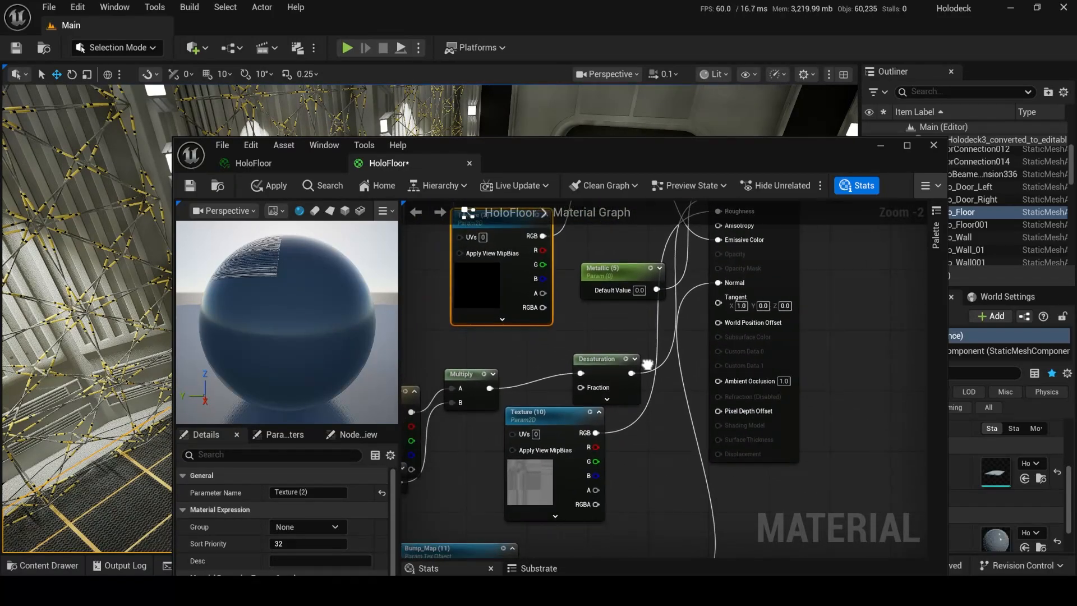
pyautogui.click(943, 149)
pyautogui.click(584, 325)
# - Select the Lights mesh on the pillars and open the parent material of its Light material instance
pyautogui.moveTo(580, 320); pyautogui.dragTo(559, 306, button='right')
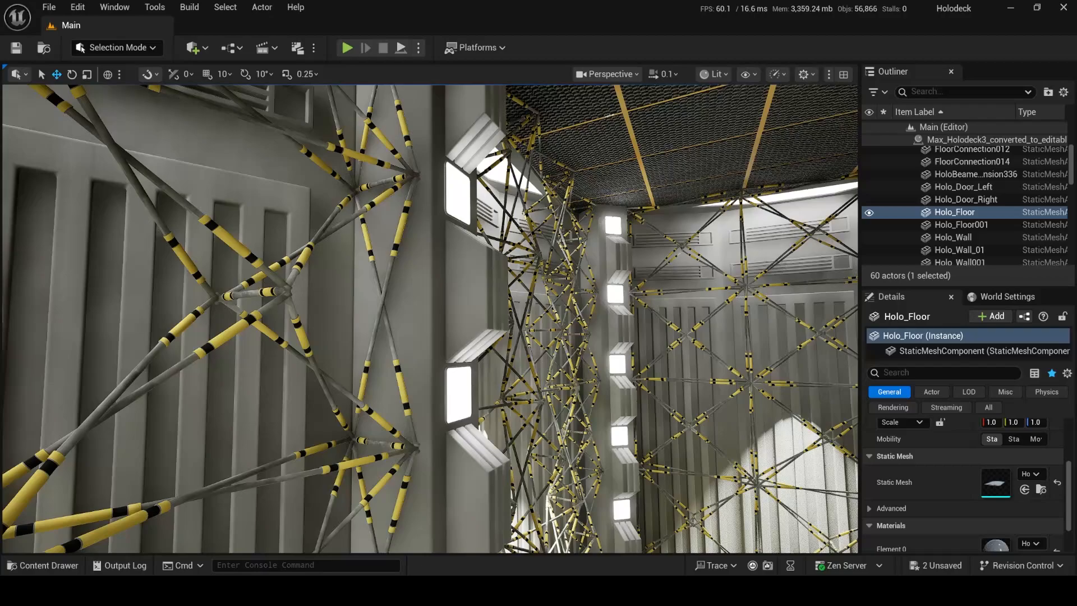
pyautogui.click(459, 189)
pyautogui.scroll(-2, 943, 485)
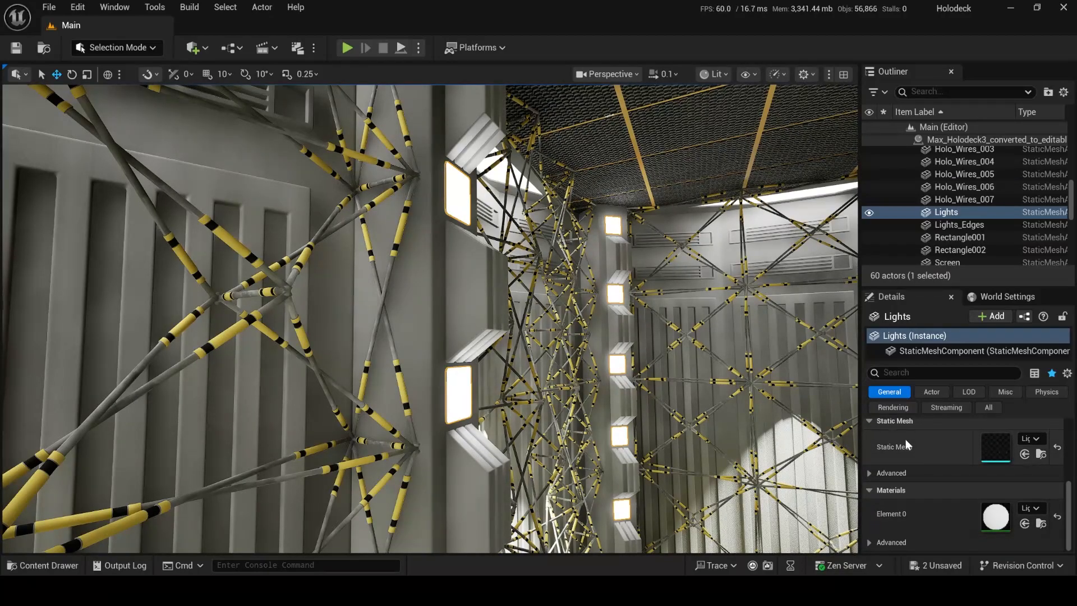
pyautogui.moveTo(617, 197); pyautogui.dragTo(549, 209, button='right')
pyautogui.press('w')
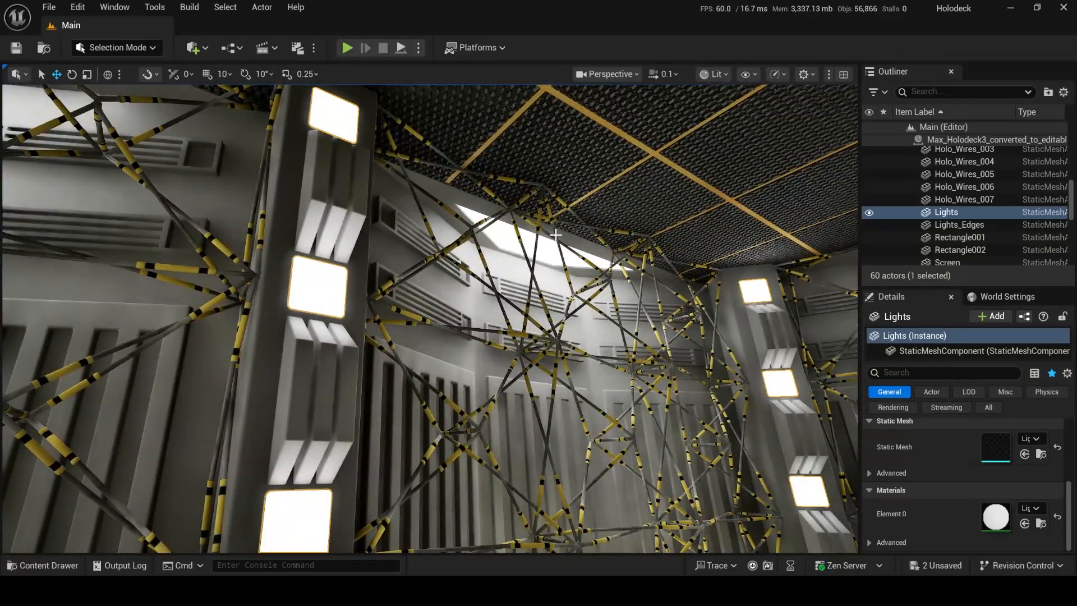
pyautogui.moveTo(543, 332); pyautogui.dragTo(561, 328, button='right')
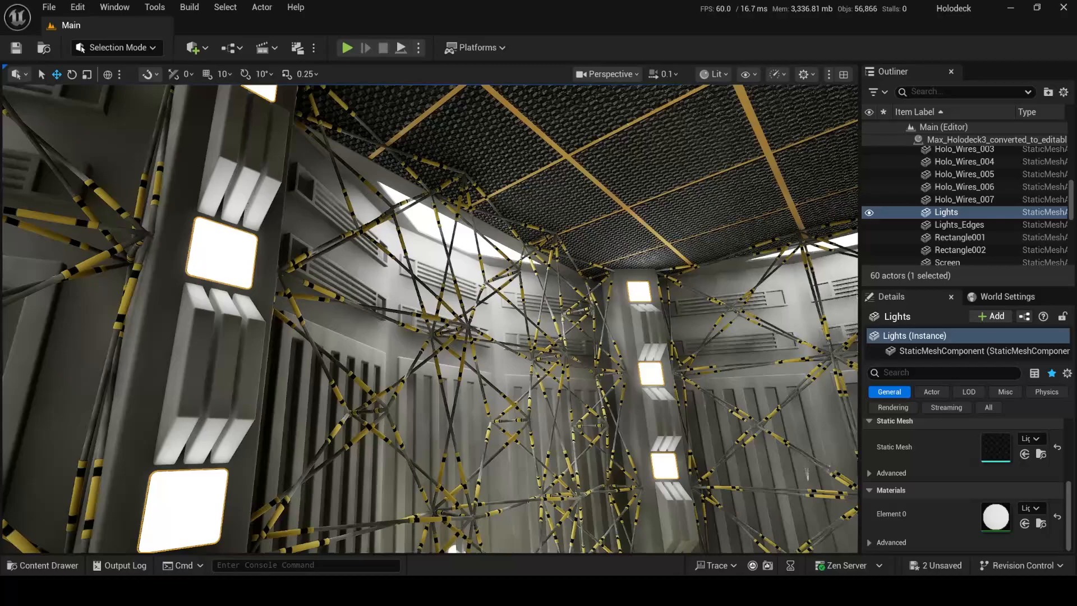
pyautogui.doubleClick(996, 518)
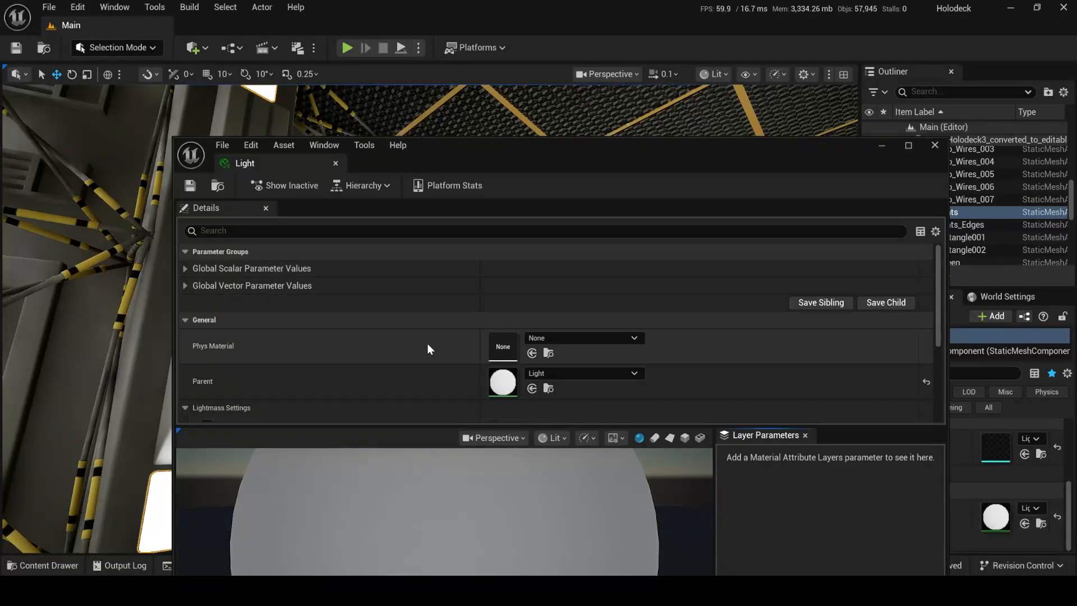
pyautogui.doubleClick(502, 383)
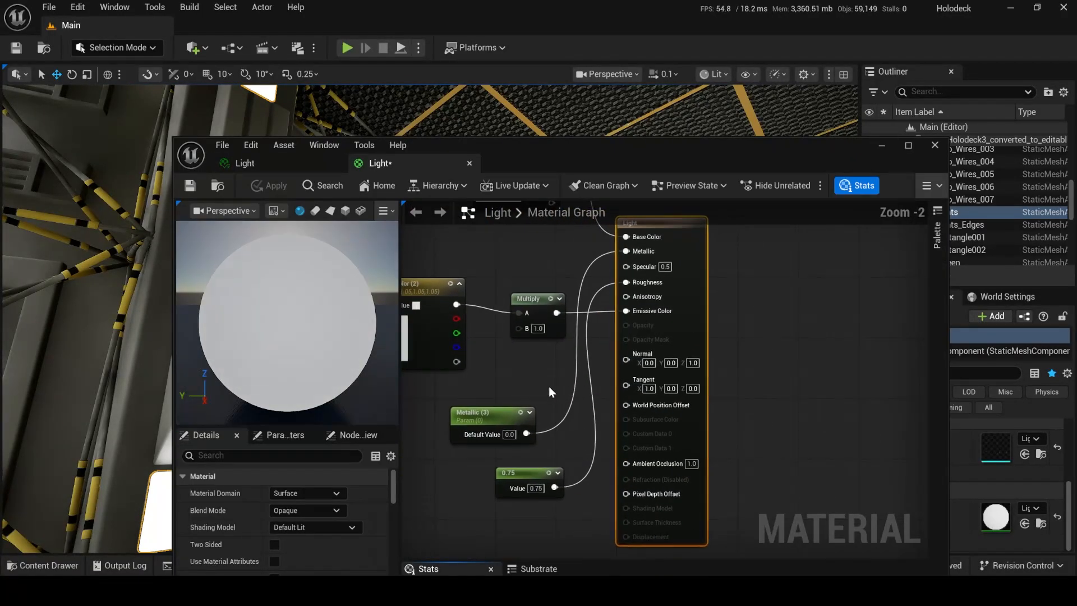
# - Inspect the Multiply node feeding the Light material's emissive color, close the editor and view the wall panels
pyautogui.scroll(2, 561, 359)
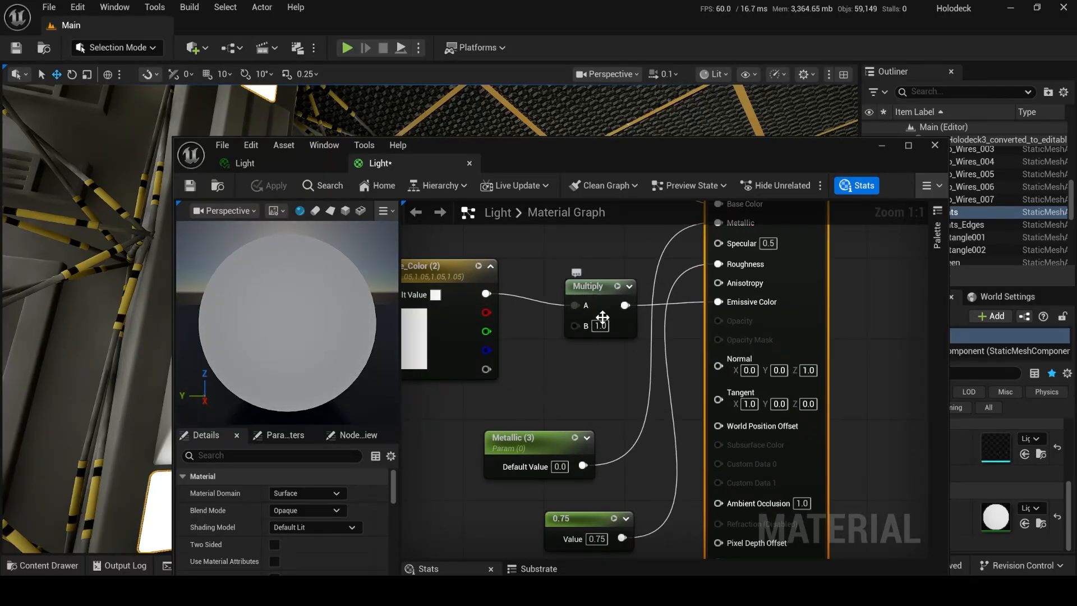
pyautogui.click(933, 149)
pyautogui.moveTo(467, 290); pyautogui.dragTo(538, 333, button='right')
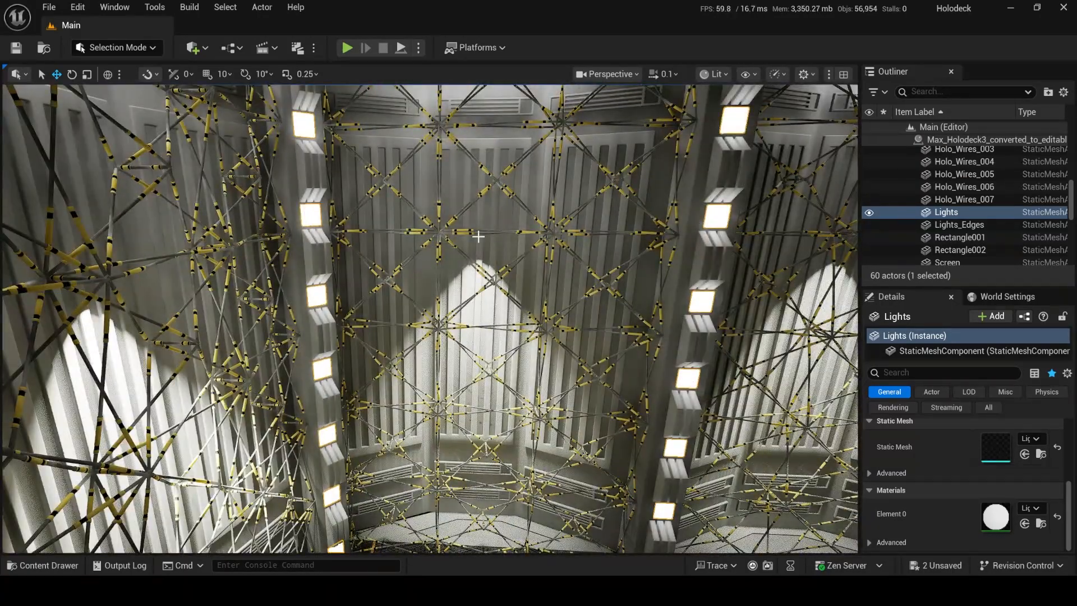
# - Select the first SpotLight actor in the scene hierarchy and frame it against the side wall
pyautogui.scroll(-4, 1018, 241)
pyautogui.scroll(-3, 955, 224)
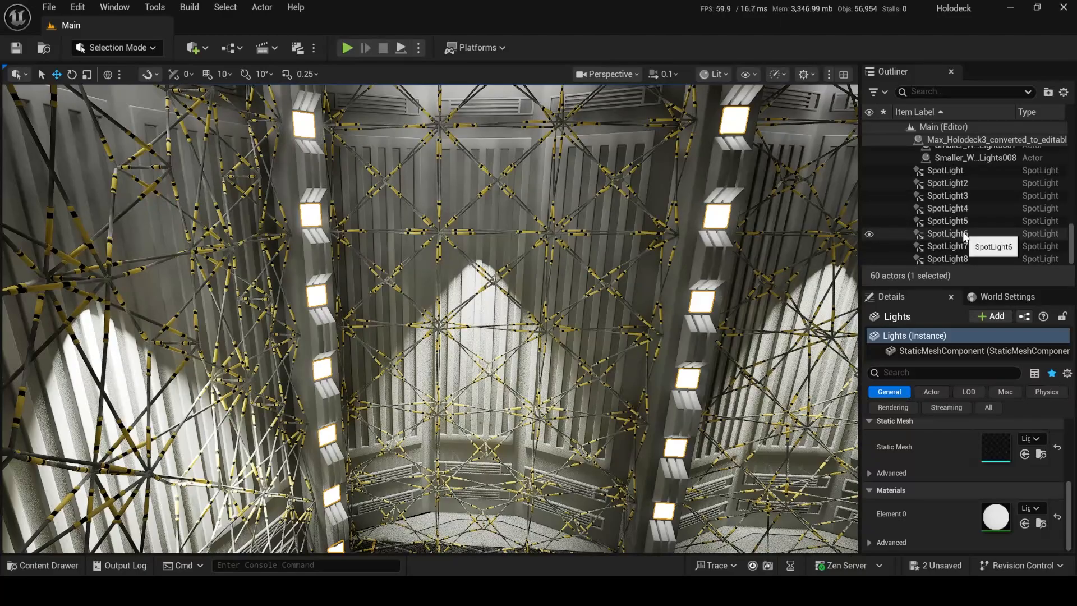
pyautogui.doubleClick(949, 171)
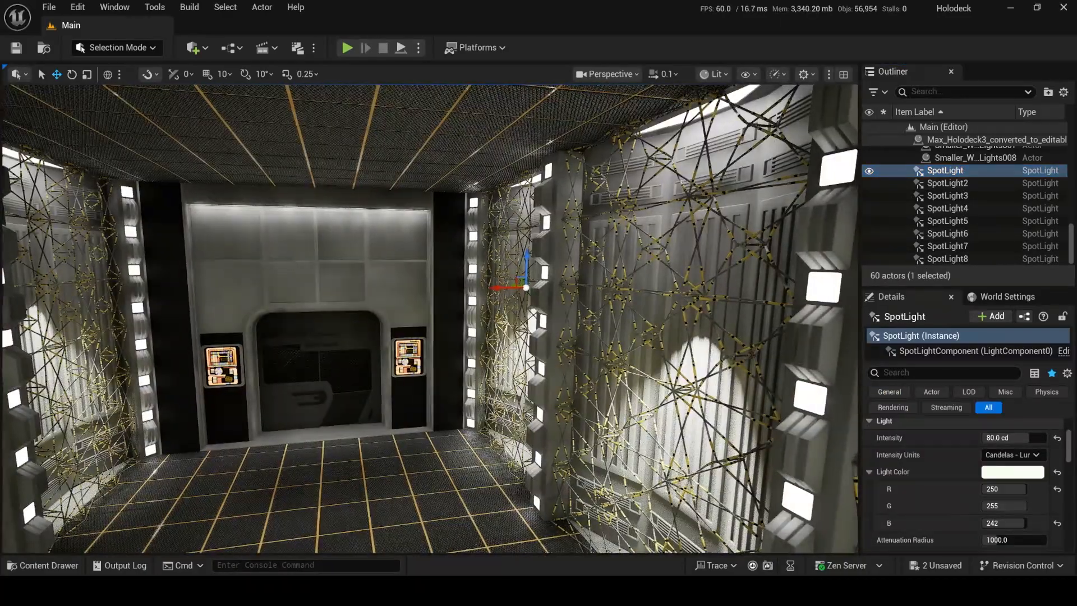
pyautogui.moveTo(430, 319); pyautogui.dragTo(485, 316, button='right')
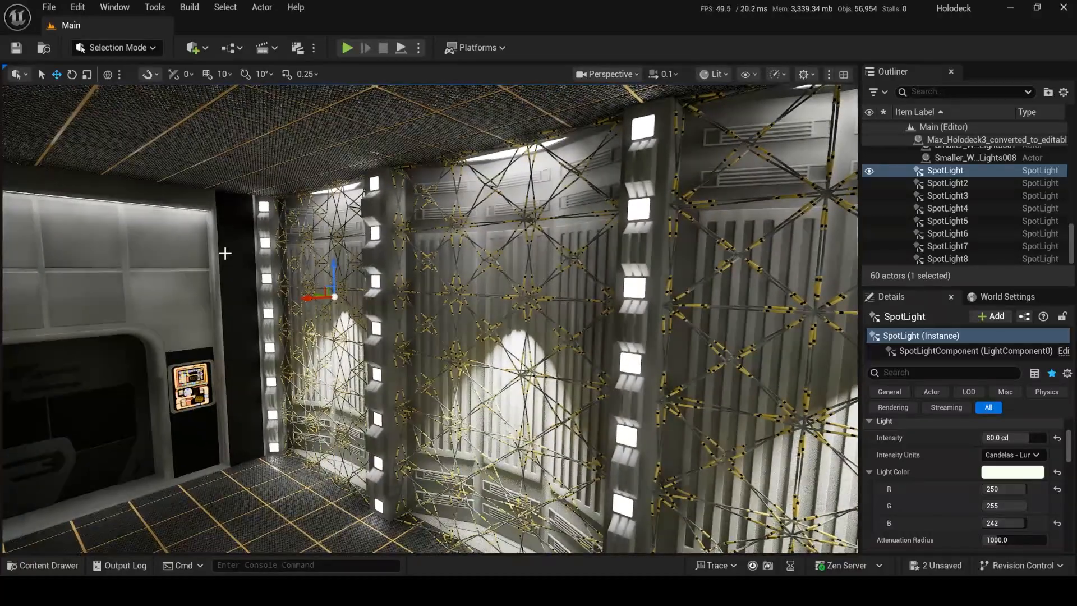
pyautogui.moveTo(345, 295); pyautogui.dragTo(332, 309, button='right')
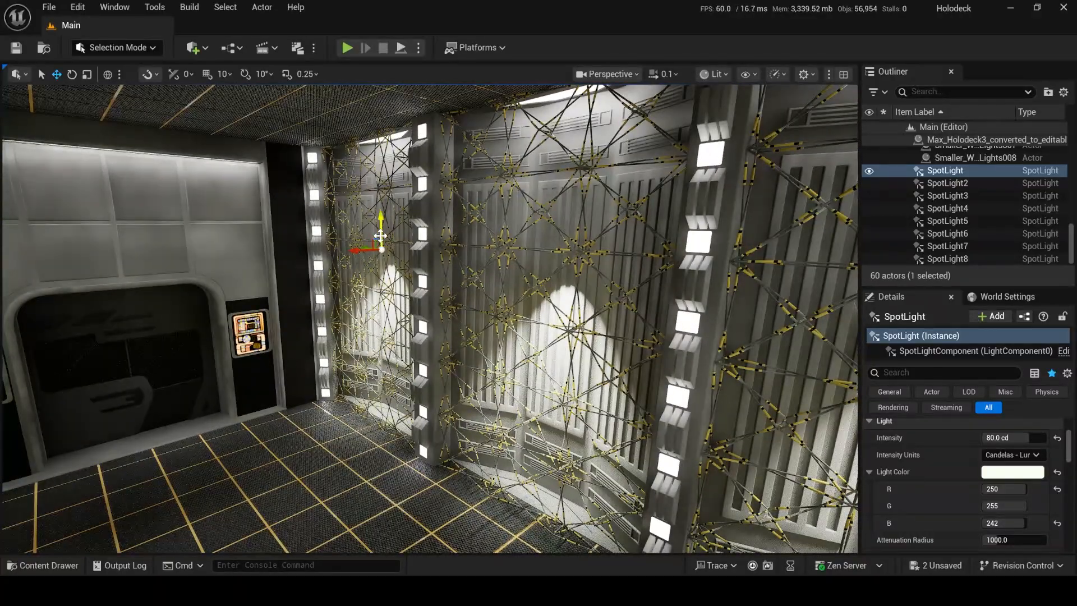
# - Try raising the selected SpotLight slightly along its vertical axis, and undo the move
pyautogui.moveTo(380, 231)
pyautogui.mouseDown()
pyautogui.moveTo(379, 104)
pyautogui.moveTo(381, 216)
pyautogui.mouseUp()
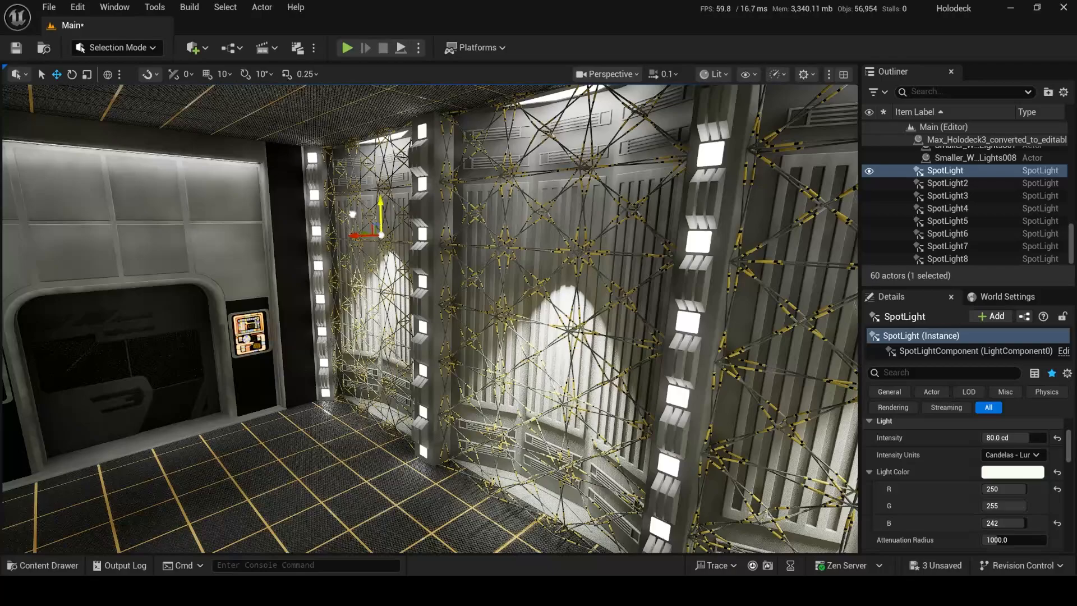
pyautogui.hotkey('ctrl', 'z')
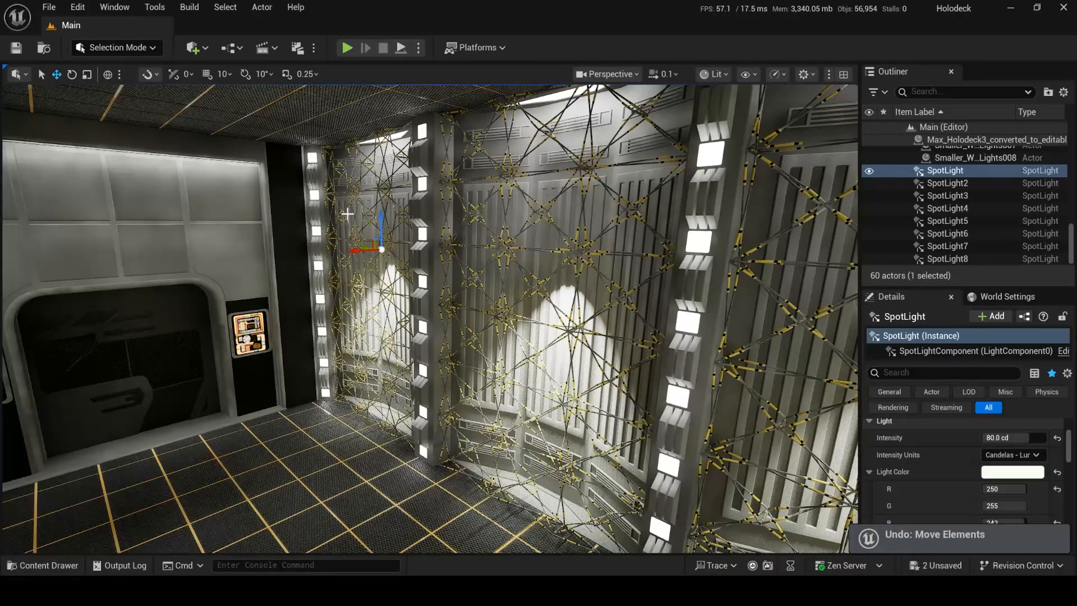
pyautogui.moveTo(452, 330)
pyautogui.mouseDown(button='right')
pyautogui.moveTo(373, 317)
pyautogui.moveTo(466, 322)
pyautogui.mouseUp(button='right')
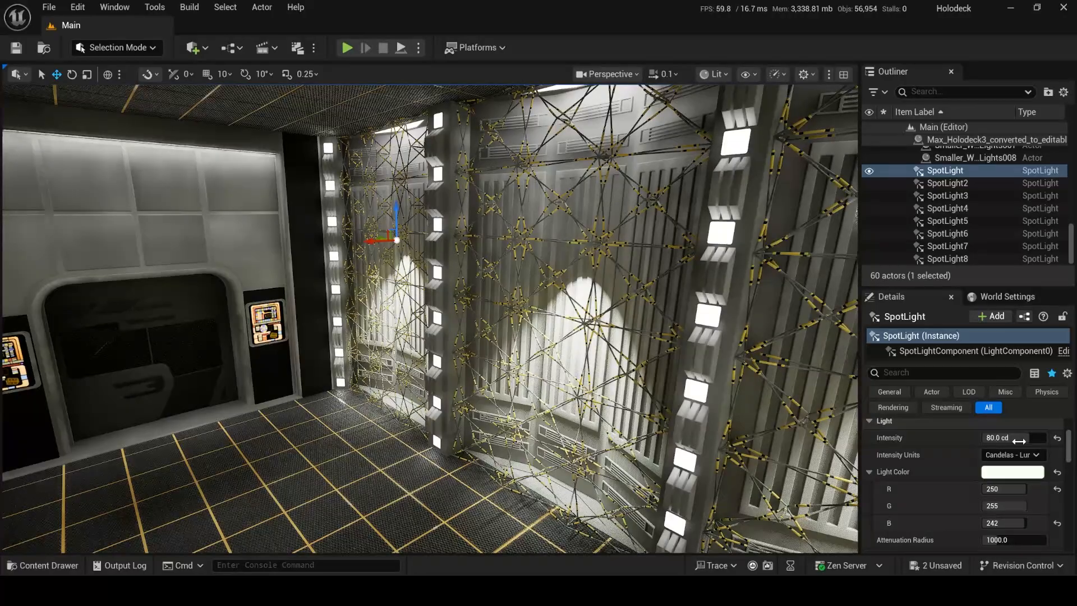
# - Review the SpotLight's cone angle, source, shadow and scattering intensity settings
pyautogui.scroll(-3, 981, 477)
pyautogui.scroll(-3, 979, 475)
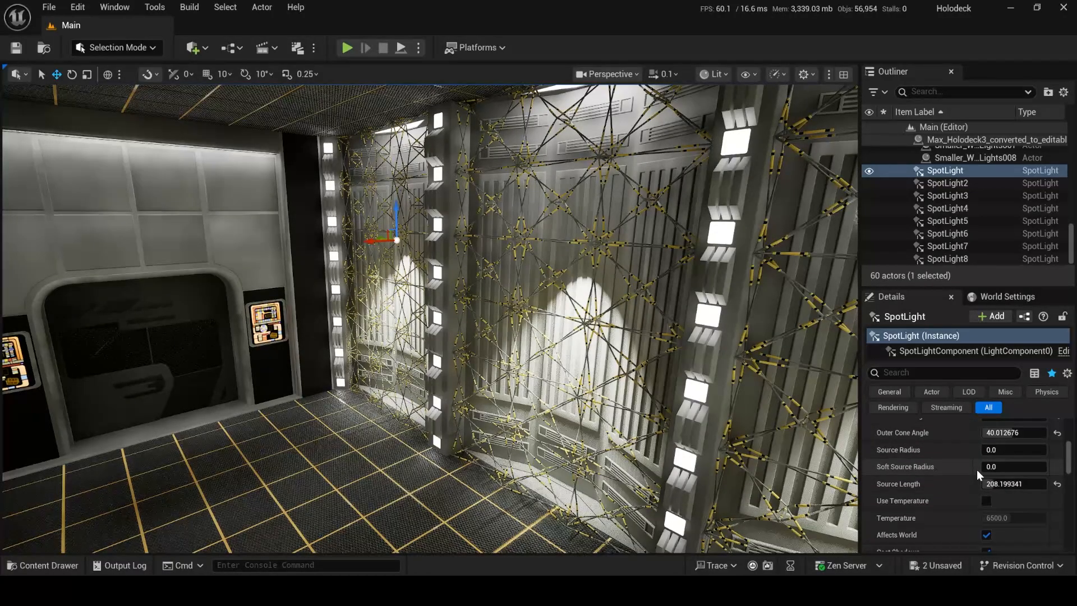
pyautogui.scroll(-1, 973, 481)
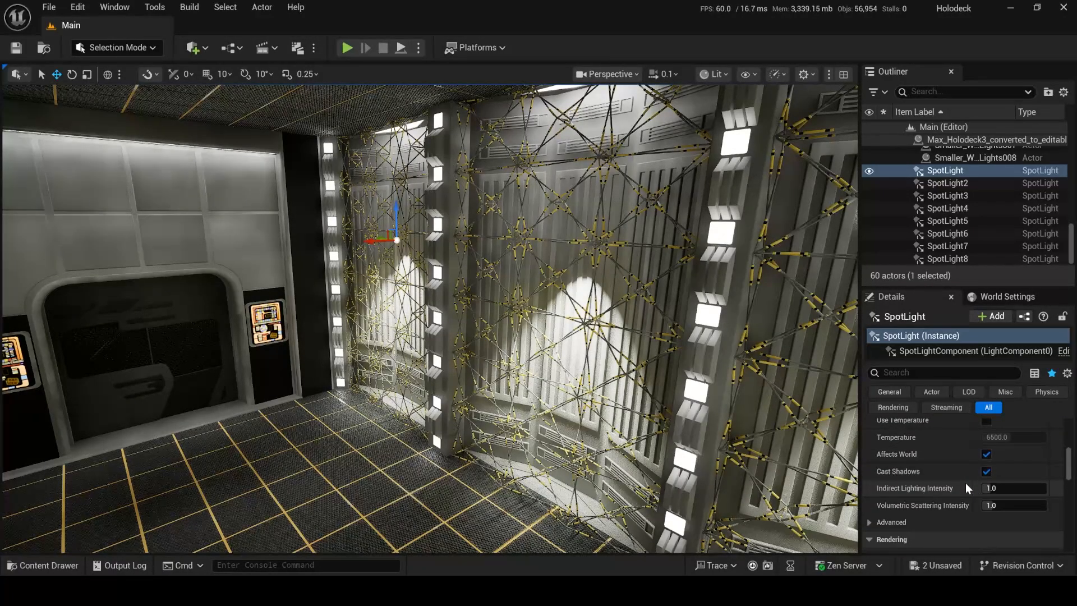
pyautogui.scroll(-1, 954, 491)
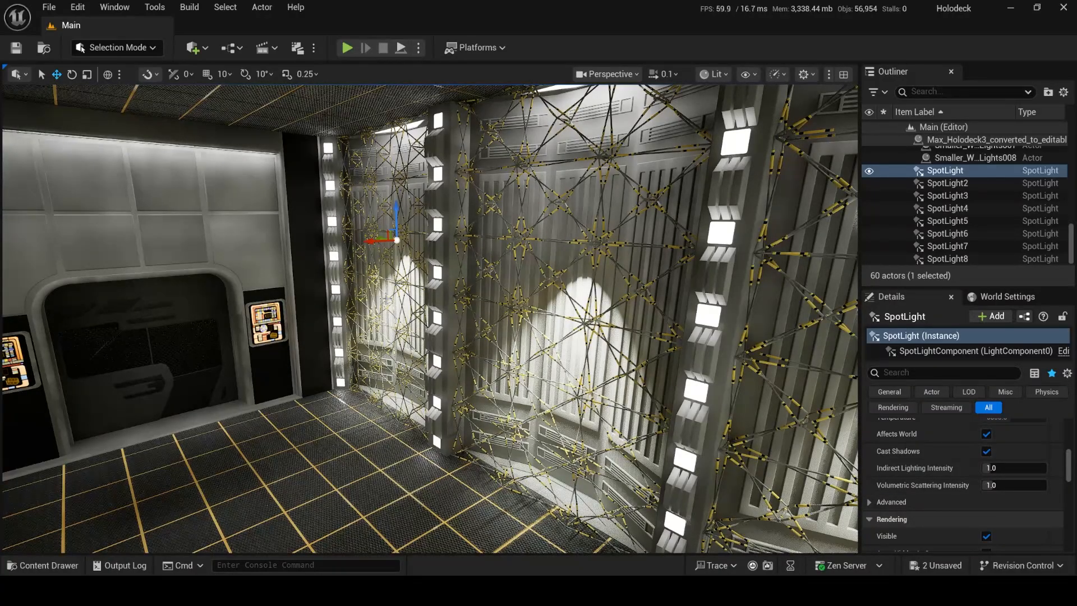
# - Switch the viewport to Wireframe view mode and inspect the mesh topology around the door wall
pyautogui.moveTo(623, 297); pyautogui.dragTo(500, 275, button='right')
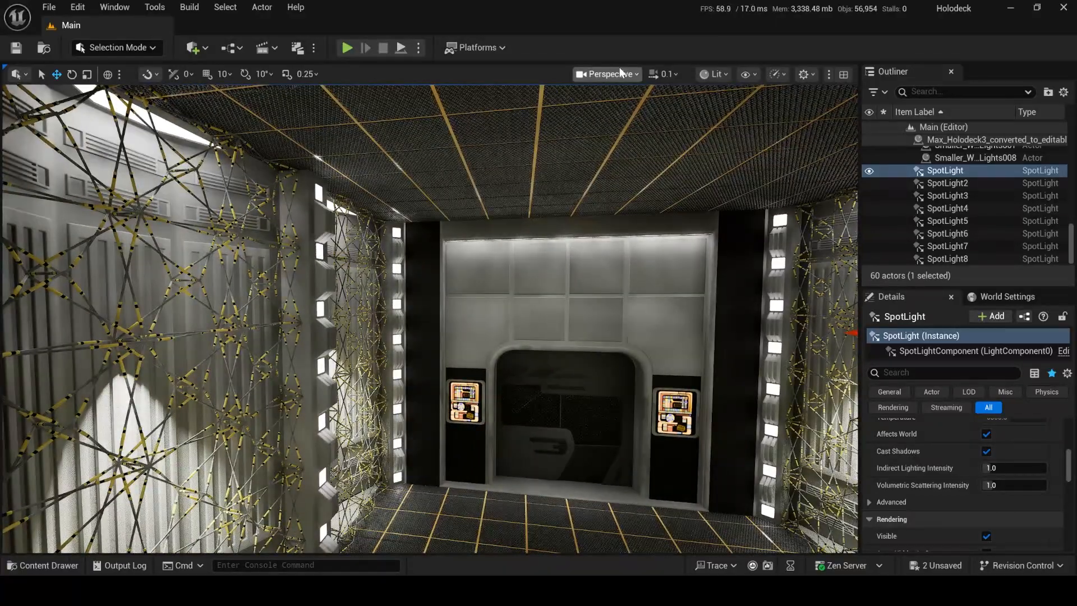
pyautogui.click(712, 75)
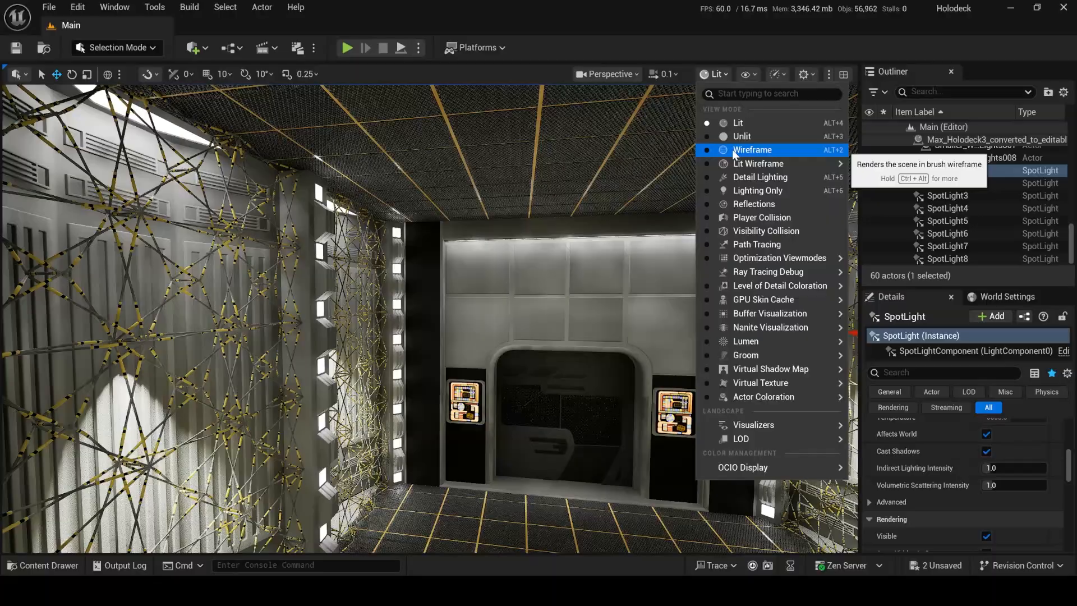
pyautogui.click(734, 149)
pyautogui.moveTo(649, 268); pyautogui.dragTo(516, 240, button='right')
pyautogui.moveTo(805, 286); pyautogui.dragTo(806, 286, button='right')
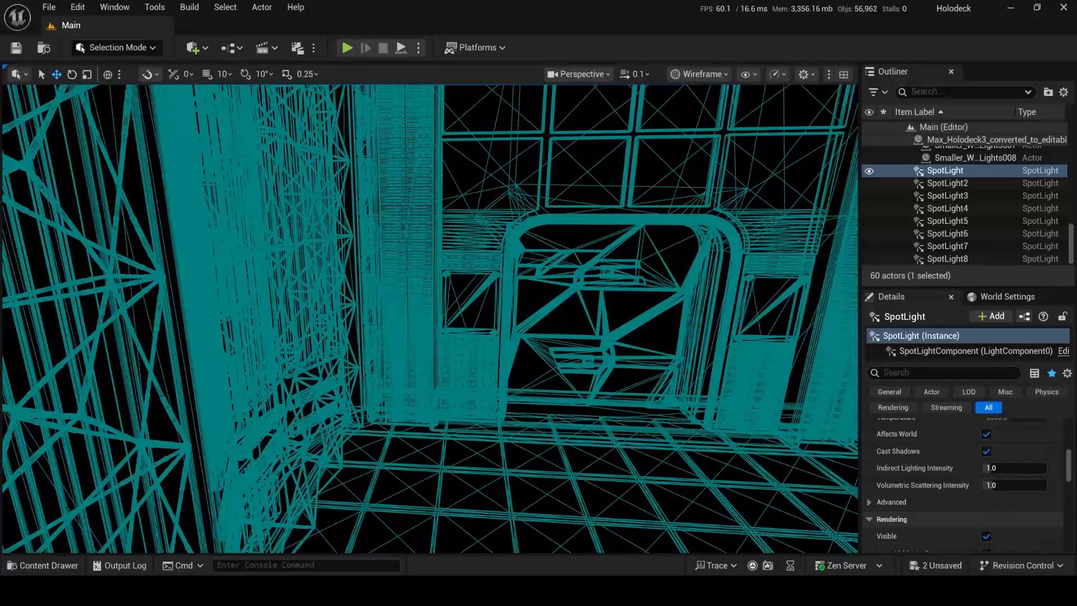
pyautogui.moveTo(521, 280); pyautogui.dragTo(539, 254, button='right')
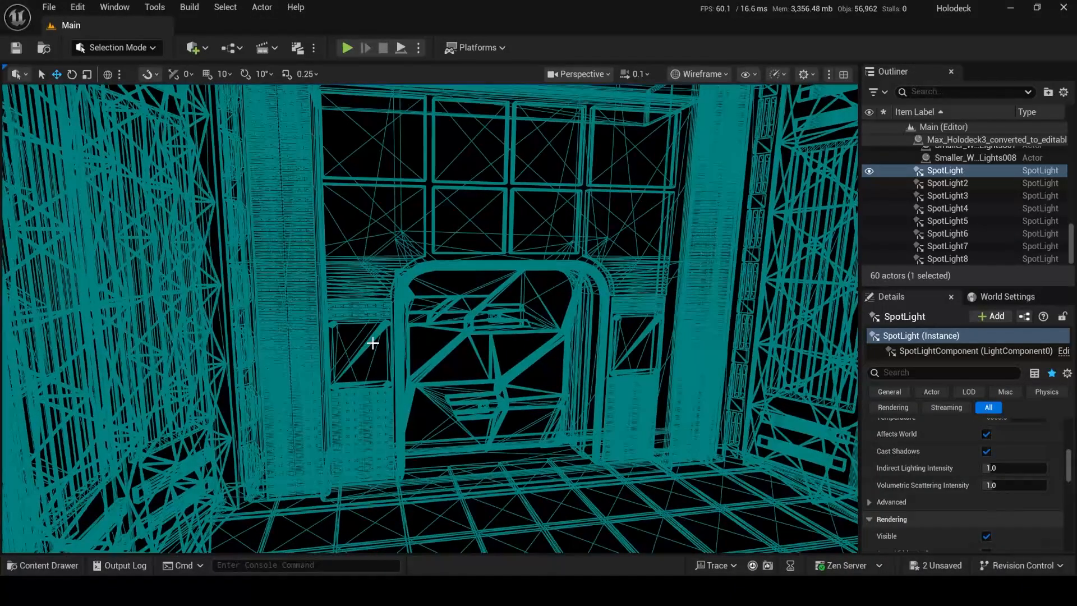
# - Return the viewport to the Lit view mode
pyautogui.click(702, 68)
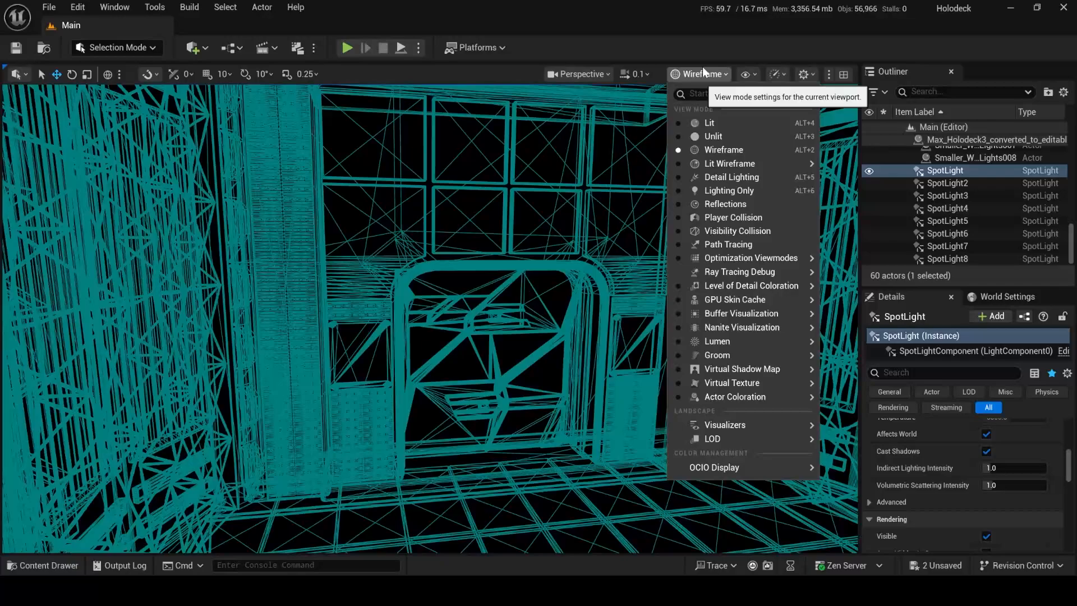
pyautogui.click(684, 124)
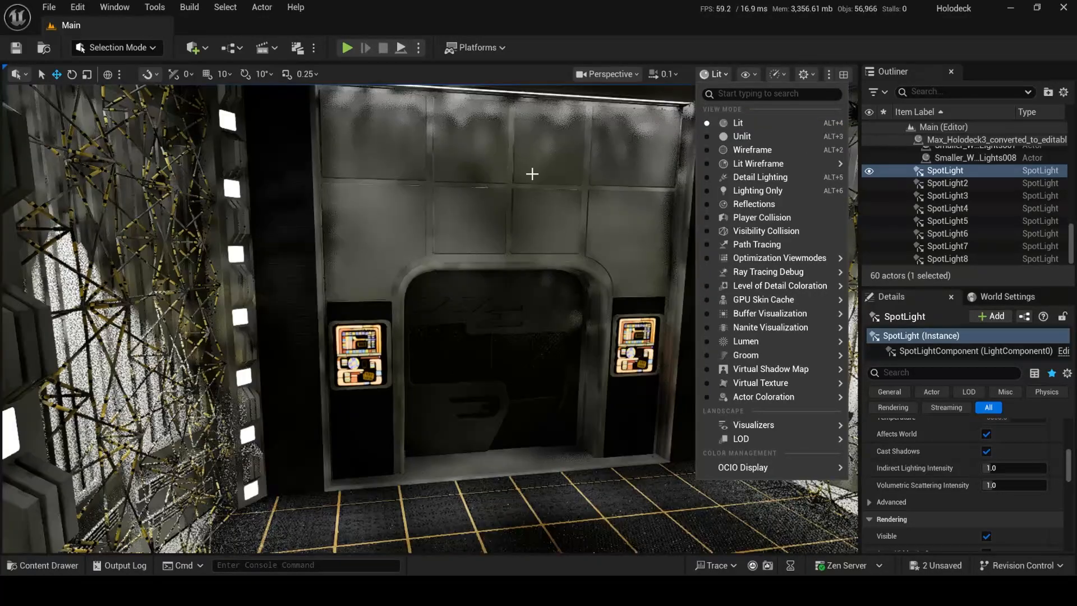
pyautogui.click(432, 365)
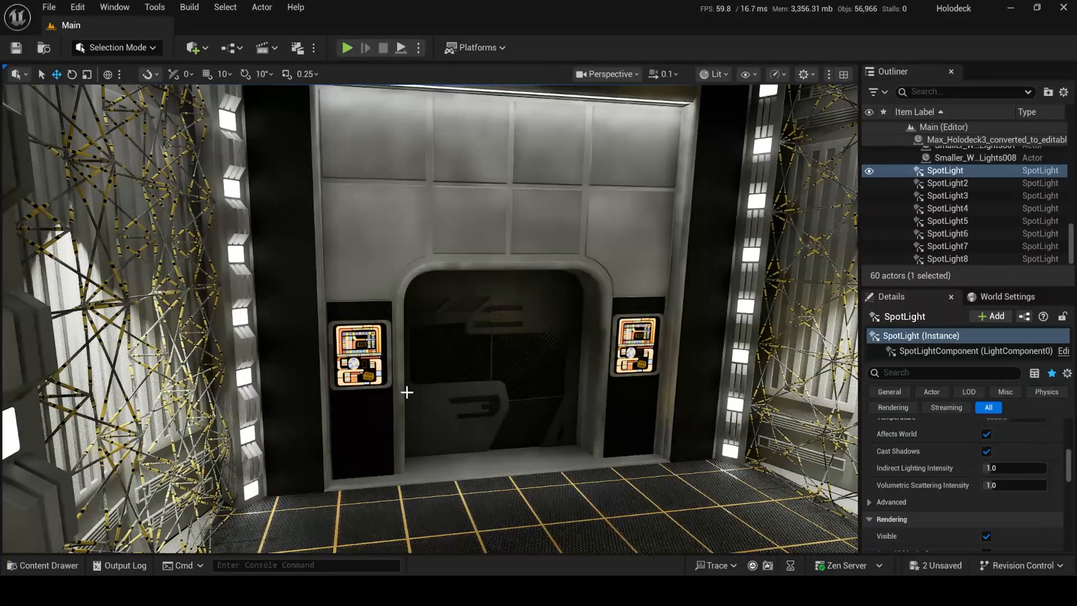
# - Examine the Holodeck Interface screen beside the door up close, including its wireframe graphics and number readouts
pyautogui.moveTo(409, 389); pyautogui.dragTo(429, 410, button='right')
pyautogui.scroll(5, 475, 387)
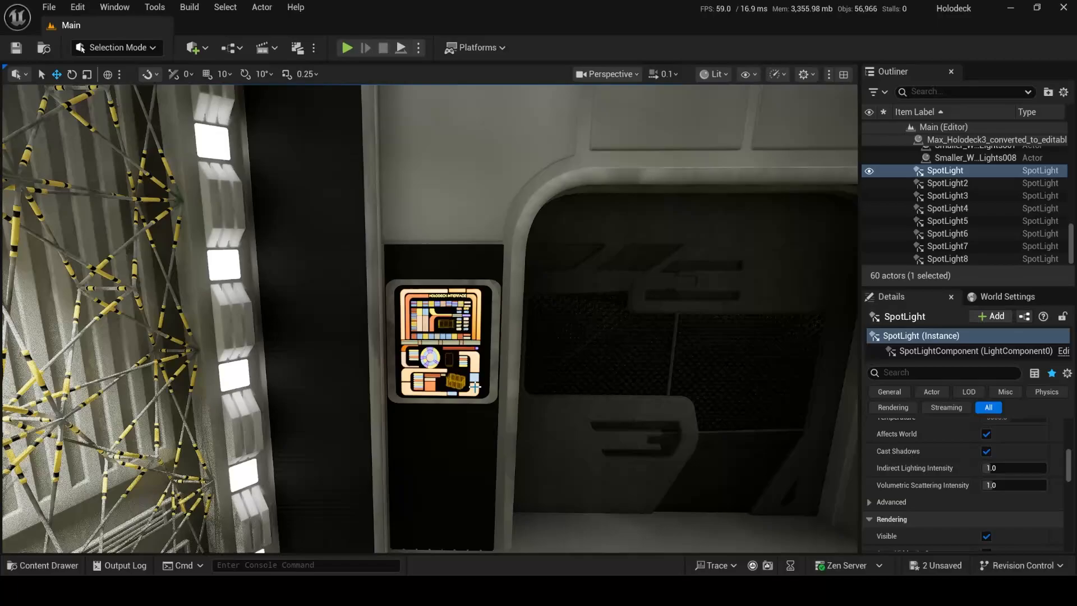
pyautogui.scroll(3, 476, 386)
pyautogui.scroll(4, 475, 377)
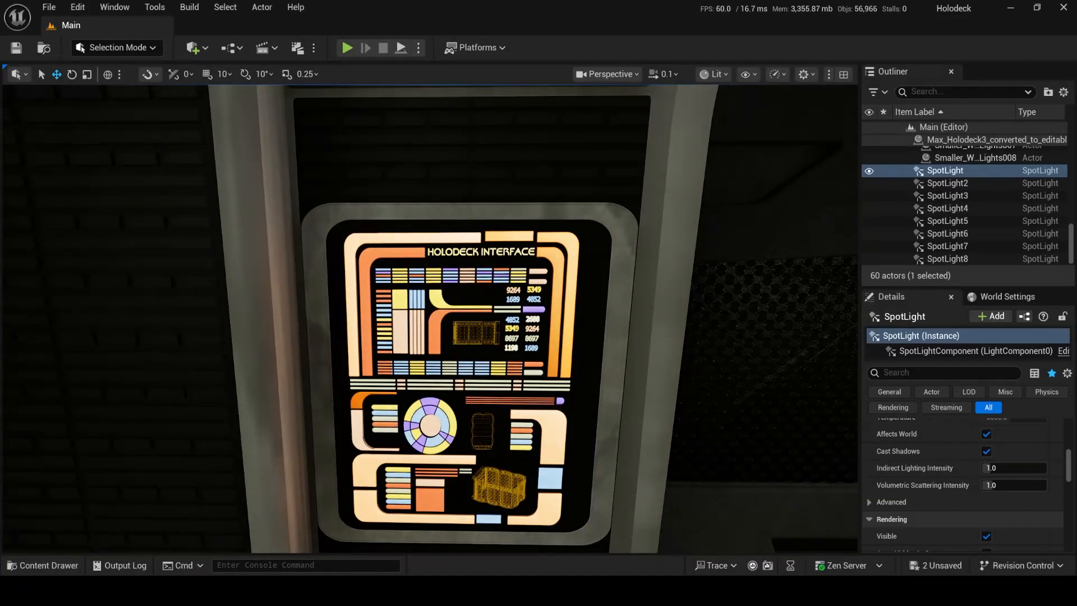
pyautogui.moveTo(475, 377); pyautogui.dragTo(472, 398, button='right')
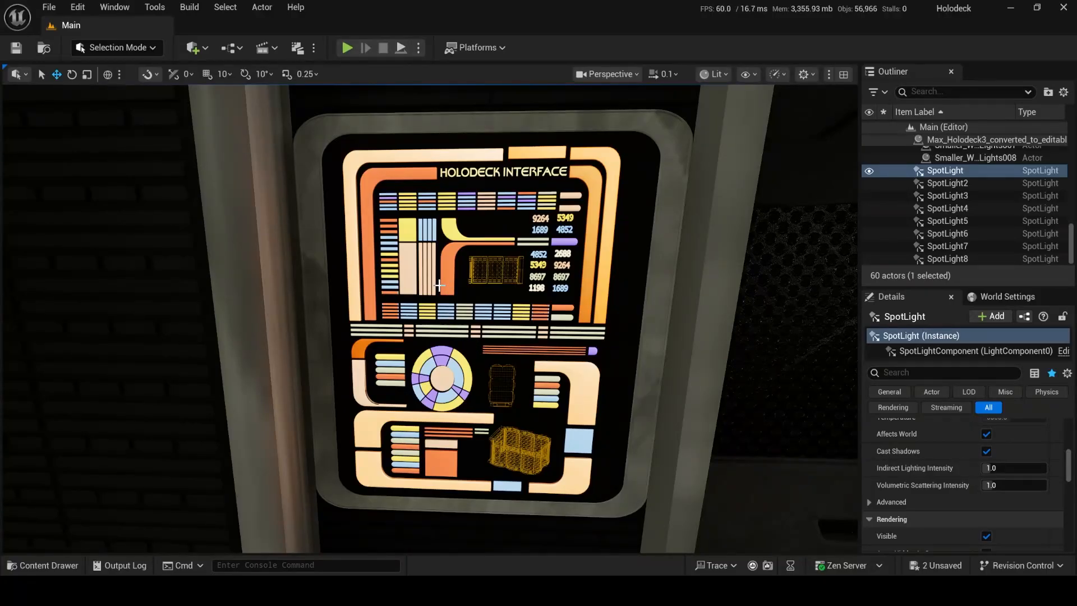
pyautogui.moveTo(471, 399); pyautogui.dragTo(486, 395, button='right')
pyautogui.scroll(3, 441, 402)
pyautogui.scroll(-2, 441, 402)
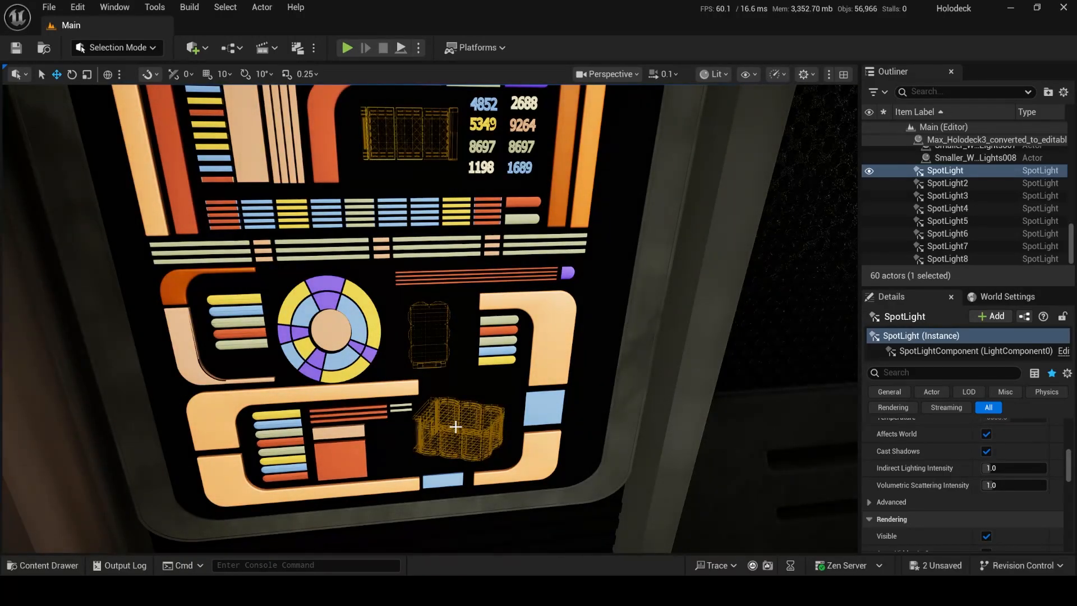
pyautogui.moveTo(443, 239); pyautogui.dragTo(415, 233, button='right')
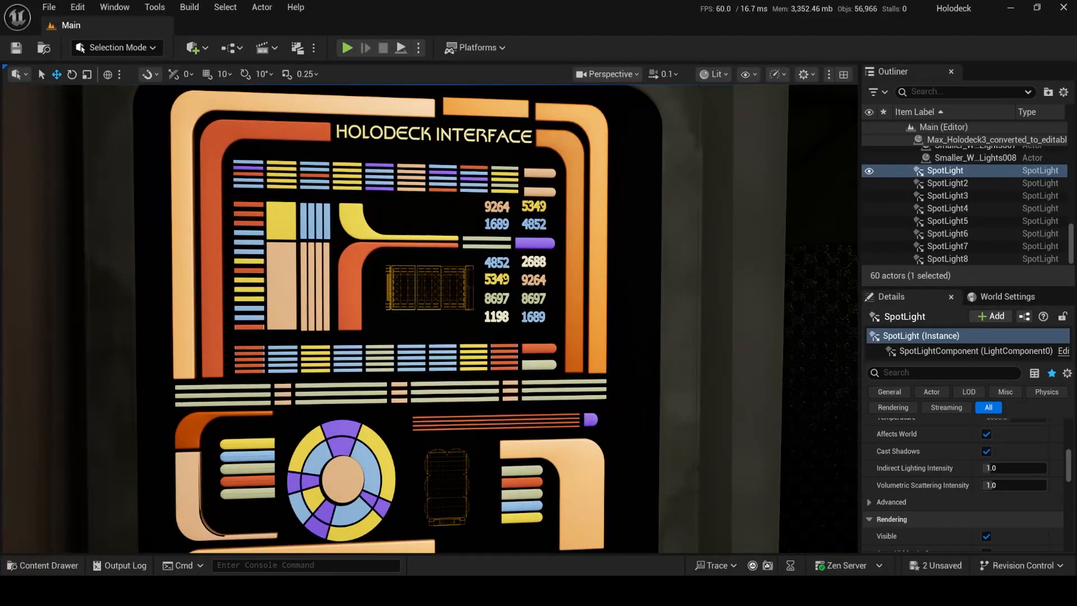
pyautogui.scroll(-6, 415, 234)
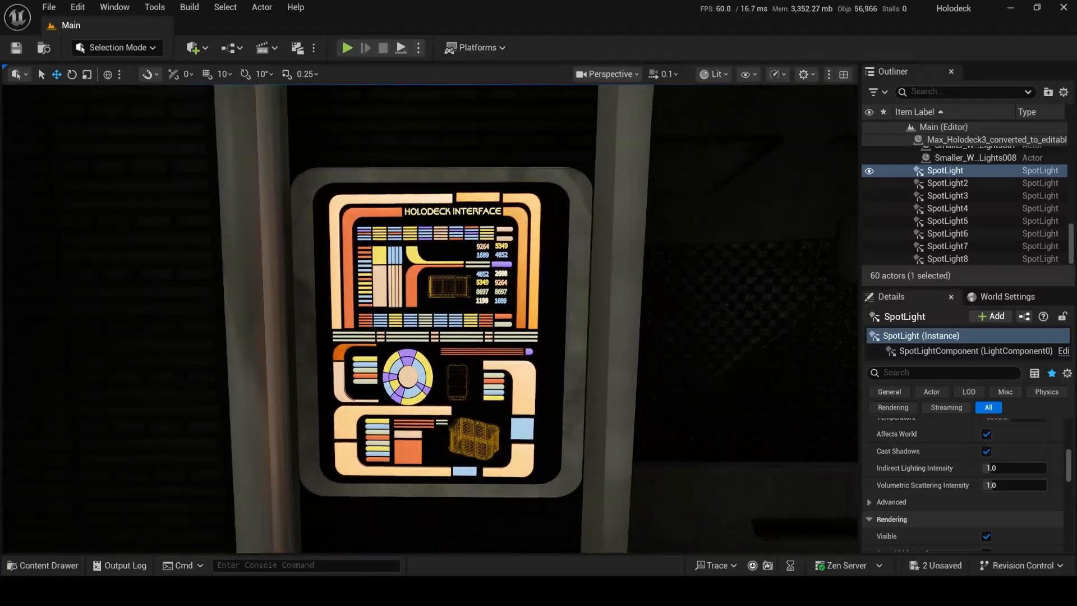
# - Select the Holo_Door_Left mesh, slide it sideways to open the doorway, and undo the move
pyautogui.moveTo(415, 233); pyautogui.dragTo(536, 225, button='right')
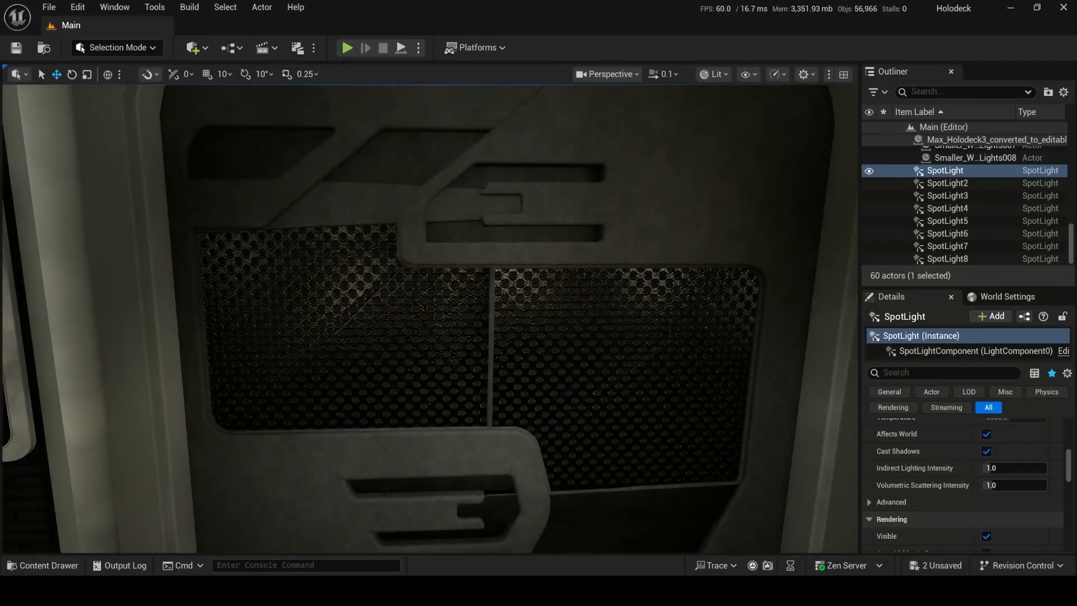
pyautogui.click(433, 360)
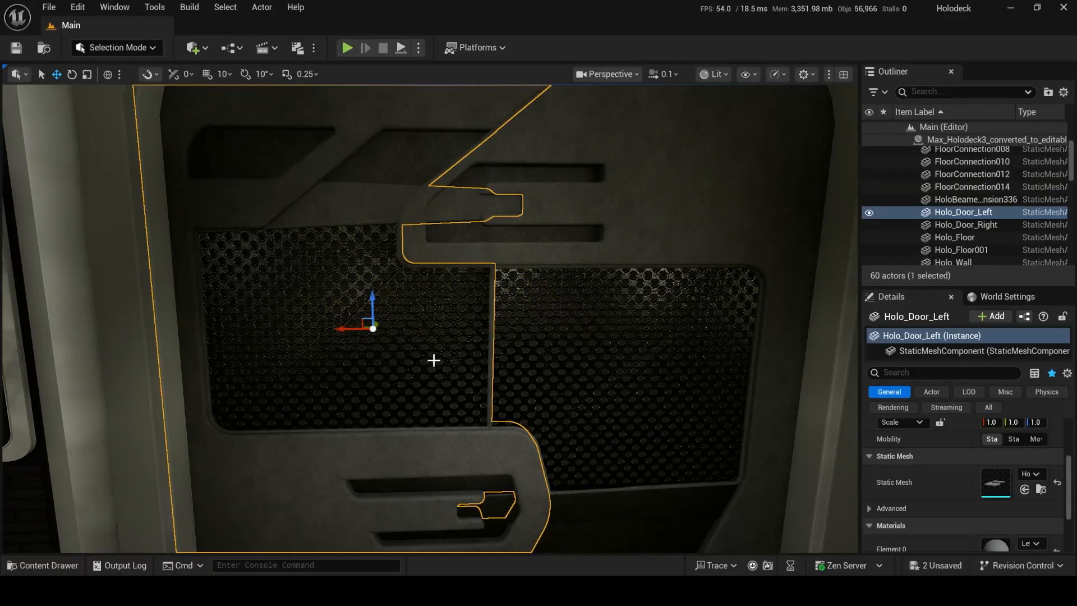
pyautogui.moveTo(352, 328); pyautogui.dragTo(229, 318)
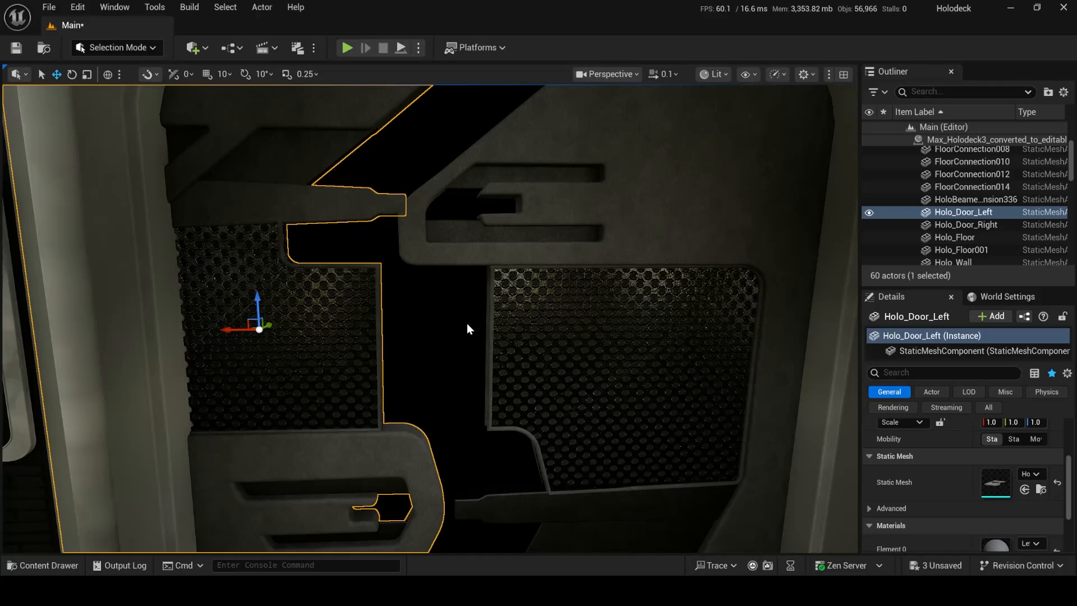
pyautogui.hotkey('ctrl', 'z')
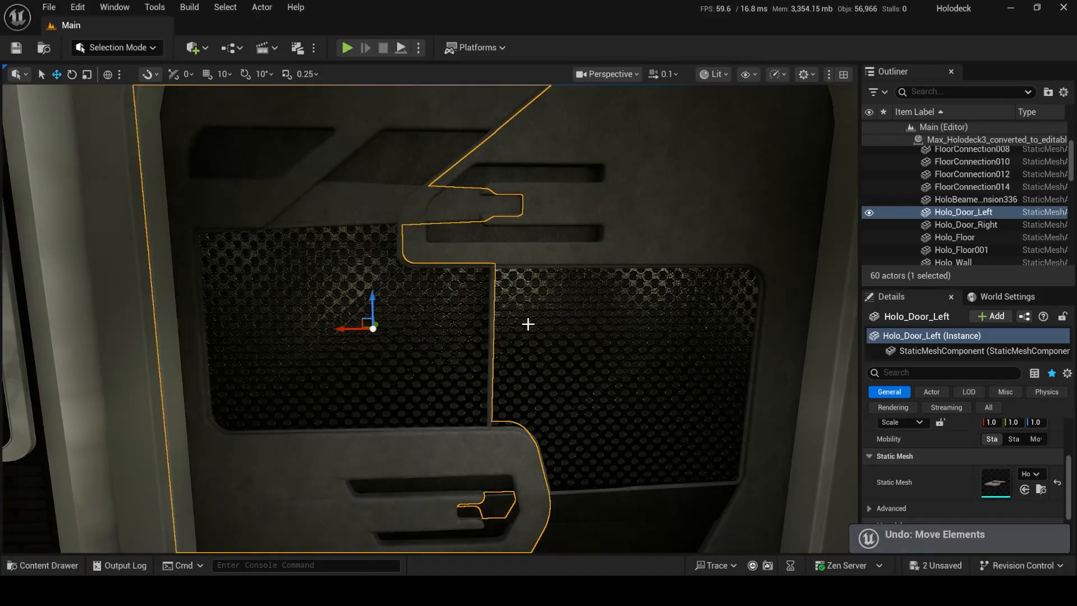
# - Inspect the perforated grille panels of both door halves from several angles
pyautogui.moveTo(527, 410); pyautogui.dragTo(499, 420, button='right')
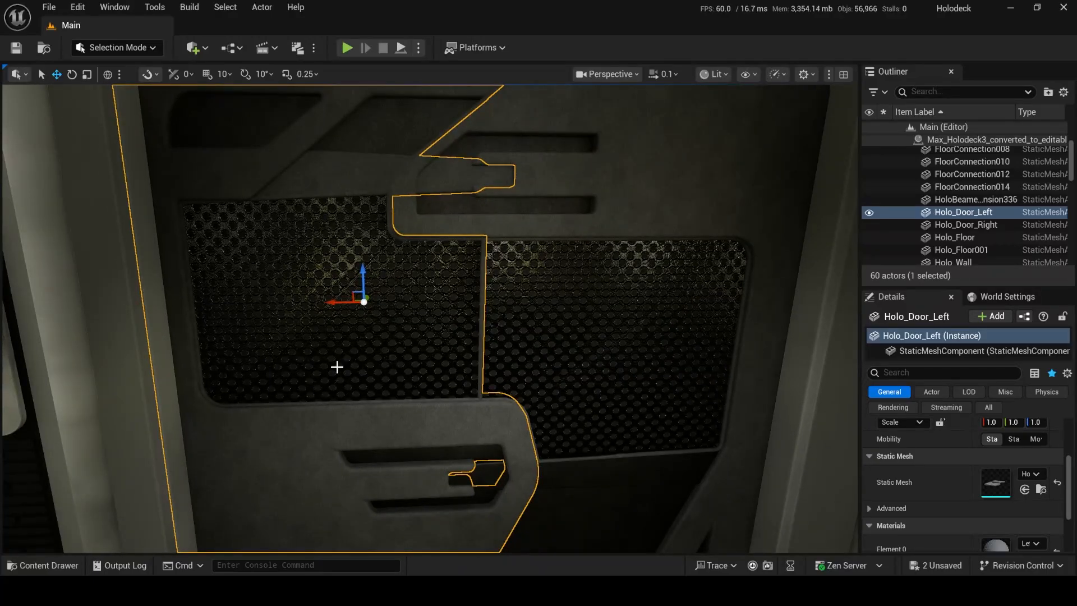
pyautogui.moveTo(629, 337); pyautogui.dragTo(631, 360, button='right')
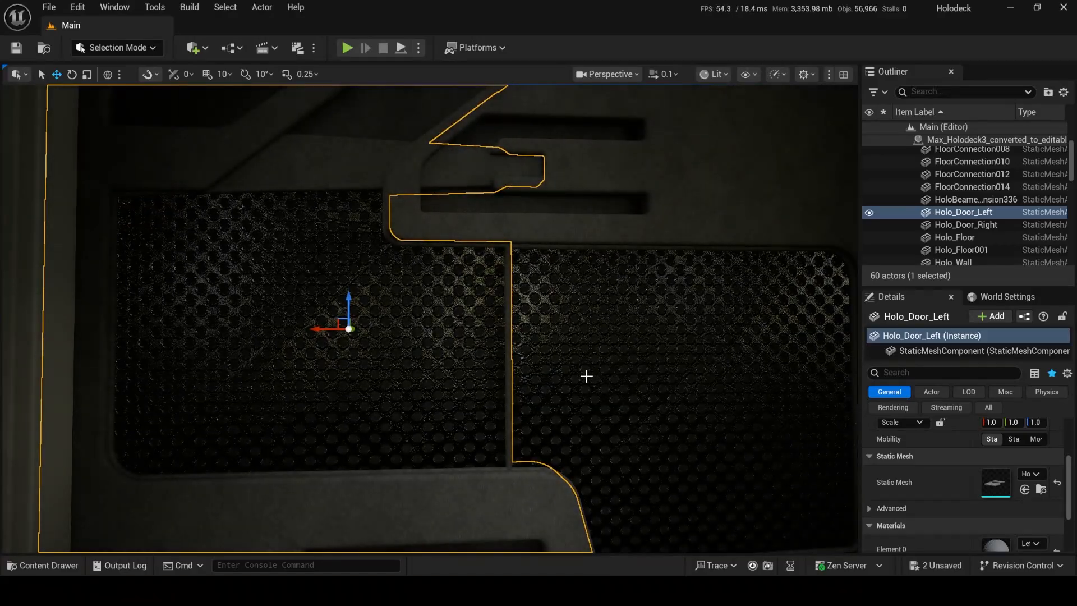
pyautogui.moveTo(521, 366); pyautogui.dragTo(521, 367, button='right')
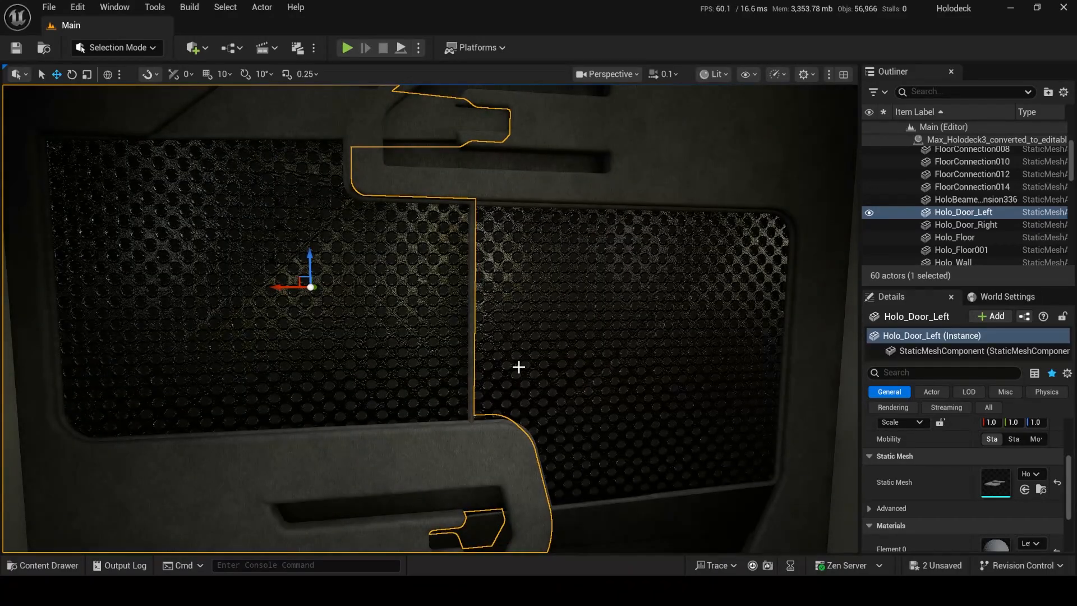
pyautogui.moveTo(520, 367); pyautogui.dragTo(385, 371, button='right')
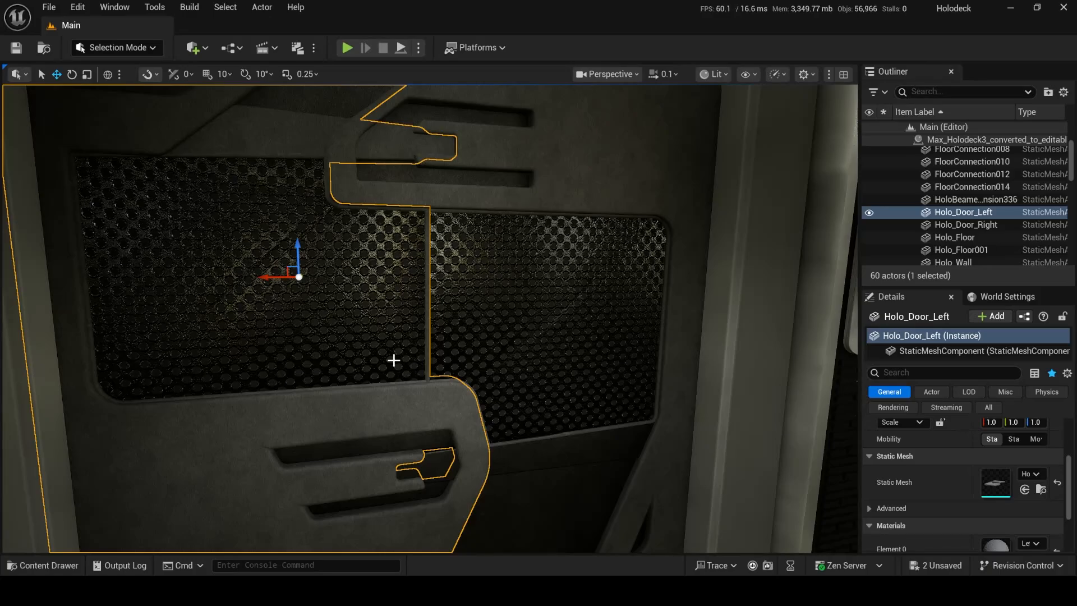
pyautogui.moveTo(430, 319); pyautogui.dragTo(325, 336, button='right')
pyautogui.moveTo(438, 281); pyautogui.dragTo(572, 348, button='right')
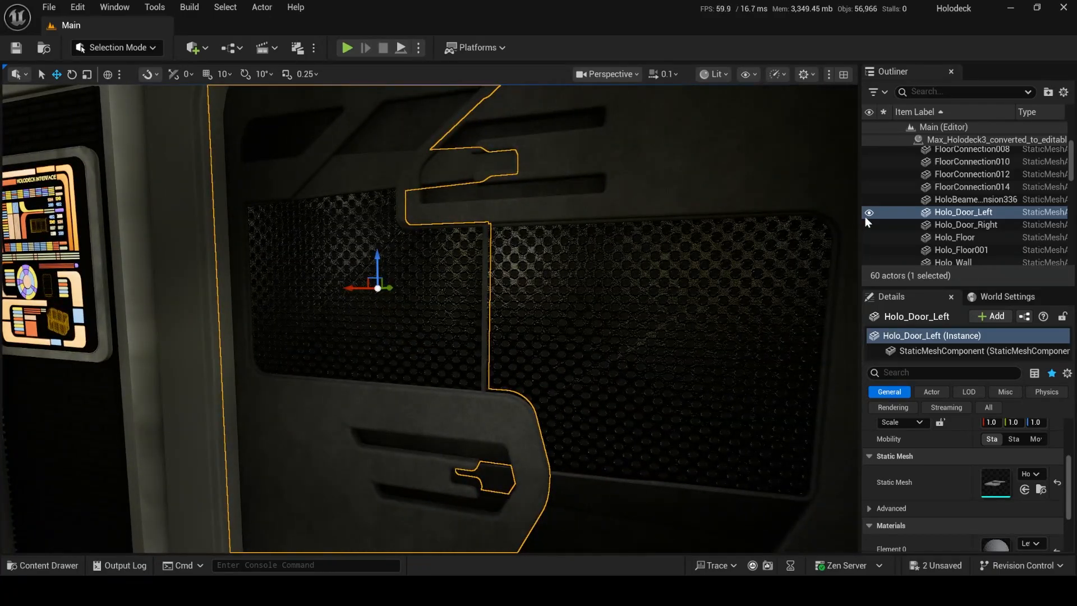
# - Deselect Holo_Door_Left, and view the closed doors and the taped wires along the wall
pyautogui.keyDown('ctrl'); pyautogui.click(1027, 211); pyautogui.keyUp('ctrl')
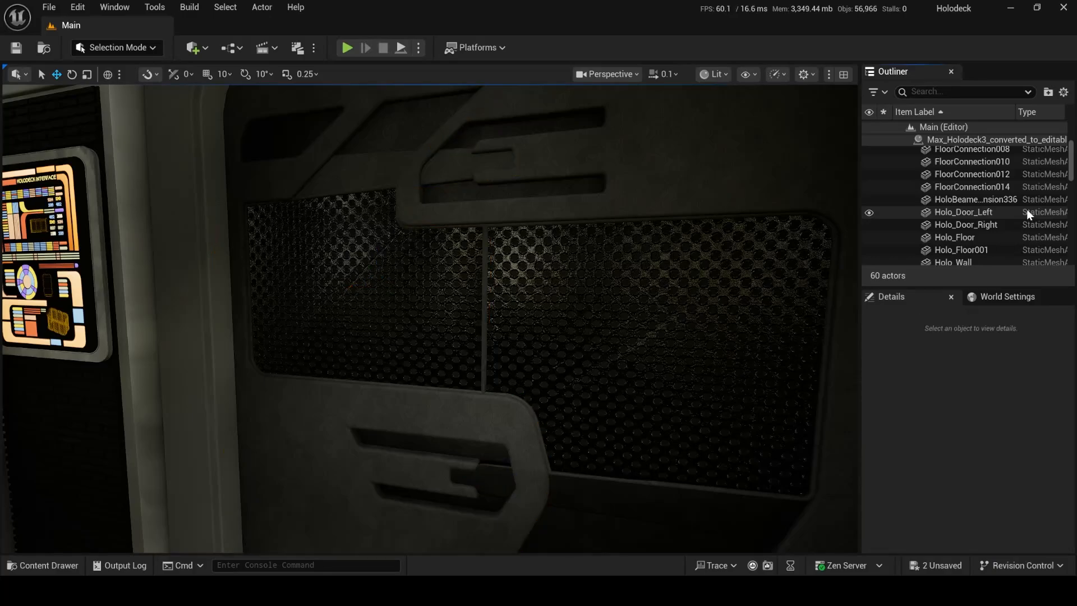
pyautogui.moveTo(476, 308); pyautogui.dragTo(326, 332, button='right')
pyautogui.moveTo(393, 352); pyautogui.dragTo(328, 343, button='right')
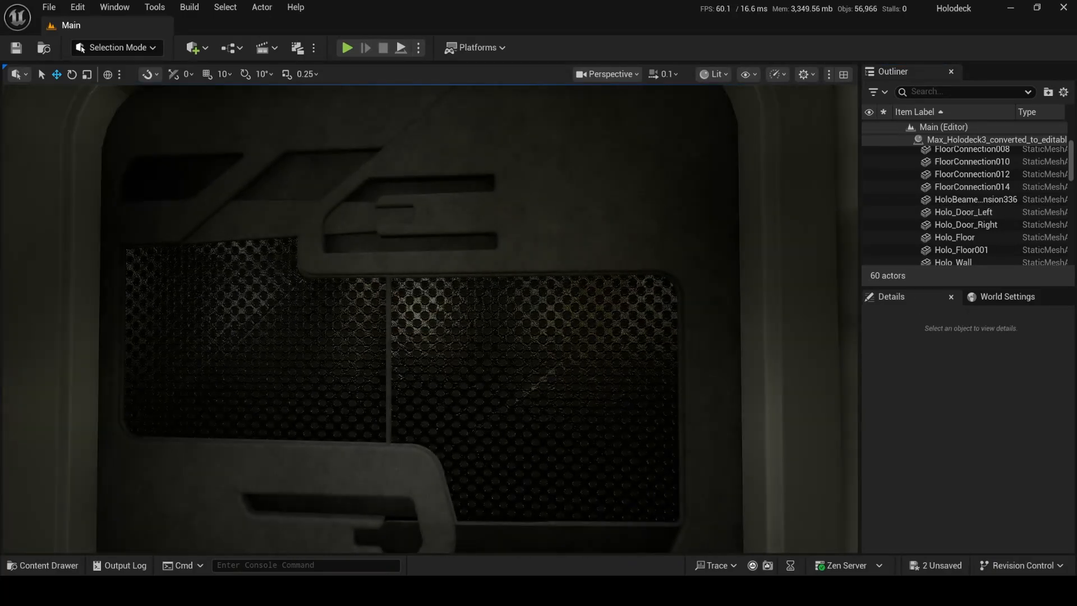
pyautogui.moveTo(400, 326); pyautogui.dragTo(578, 305, button='right')
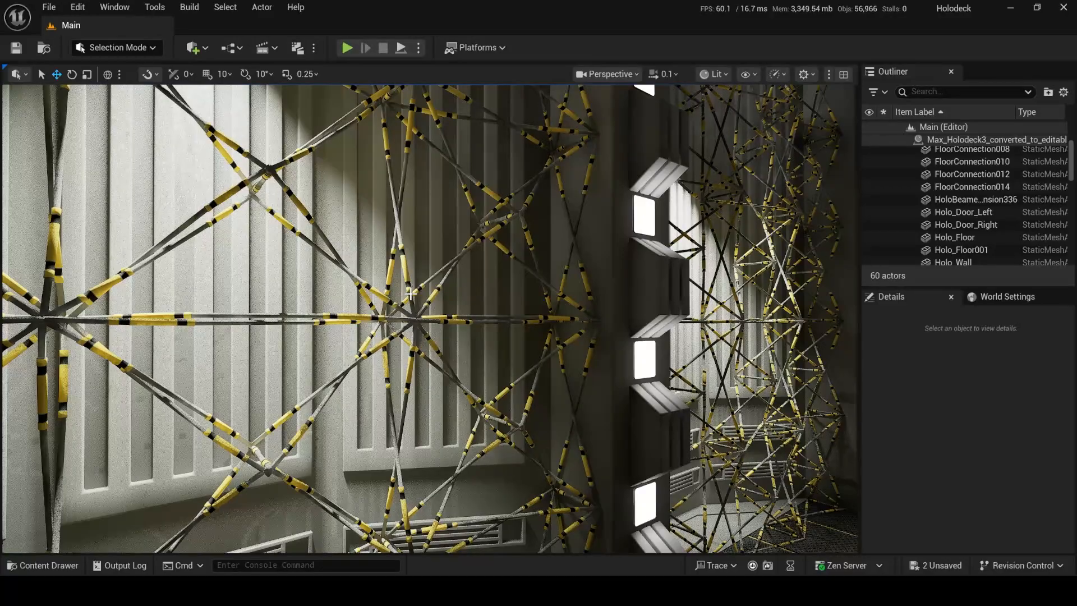
# - Inspect the taped wires, lit columns and slotted vent frames along the Holodeck side wall up close
pyautogui.moveTo(410, 294); pyautogui.dragTo(387, 292, button='right')
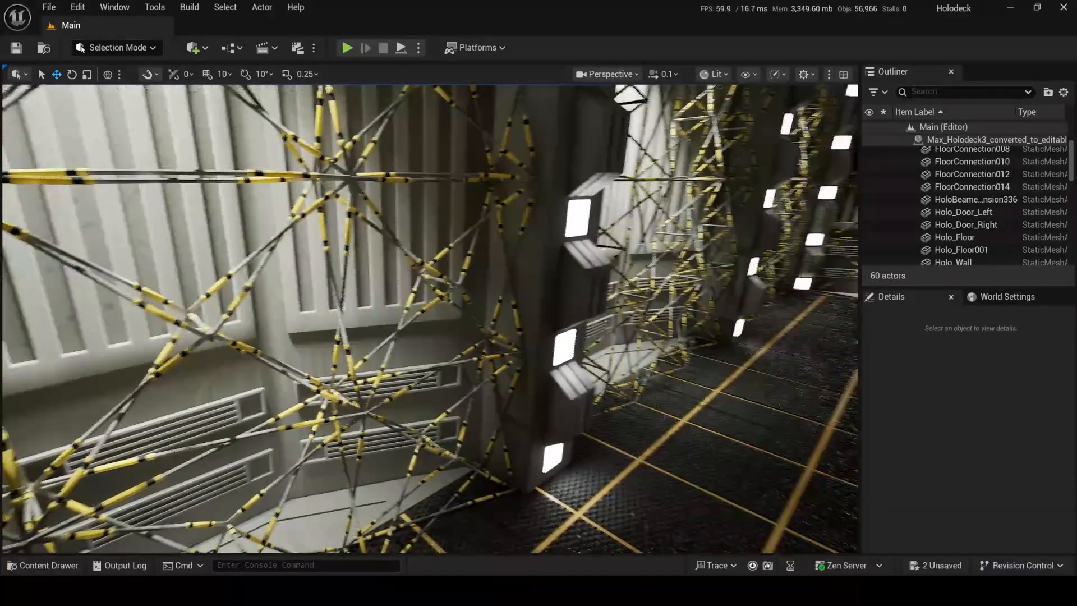
pyautogui.moveTo(387, 292); pyautogui.dragTo(362, 309, button='right')
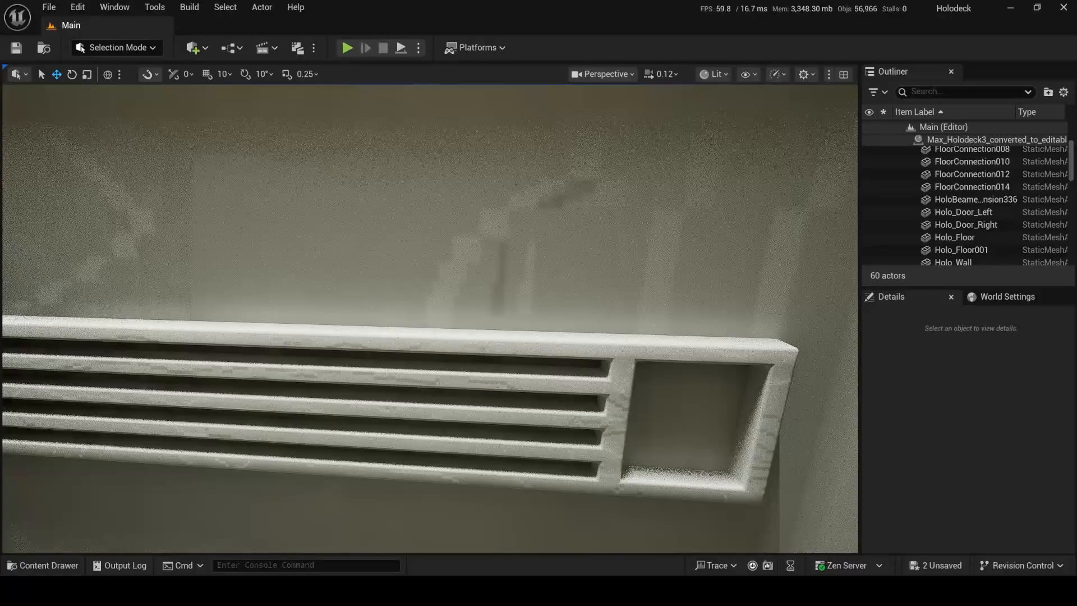
pyautogui.moveTo(362, 310); pyautogui.dragTo(355, 314, button='right')
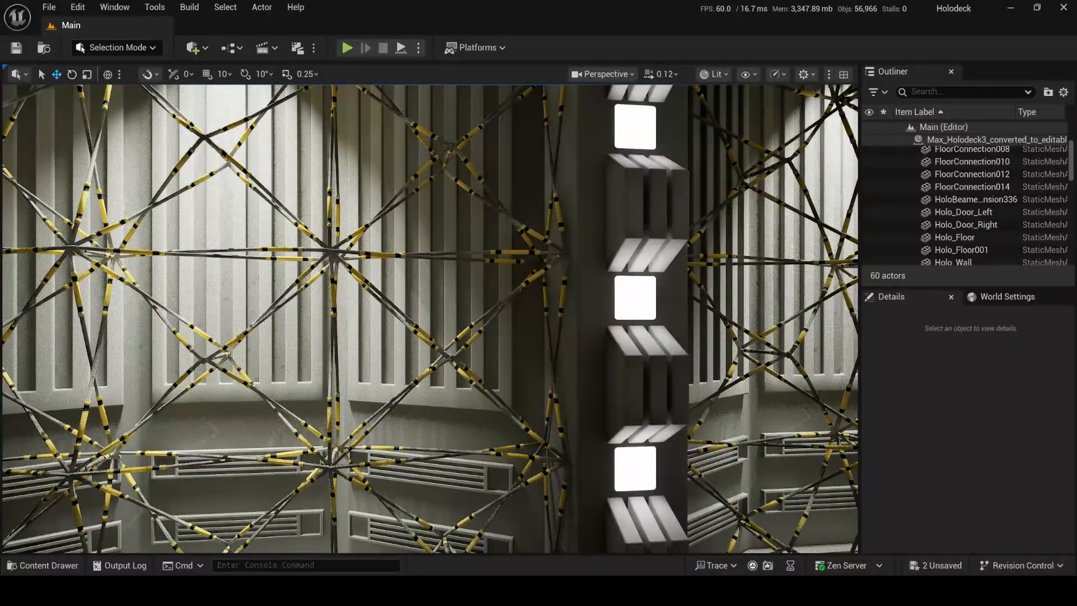
# - Survey the whole Holodeck room, from the gridded ceiling and floor to the door wall with its two interface screens
pyautogui.moveTo(431, 319); pyautogui.dragTo(567, 303, button='right')
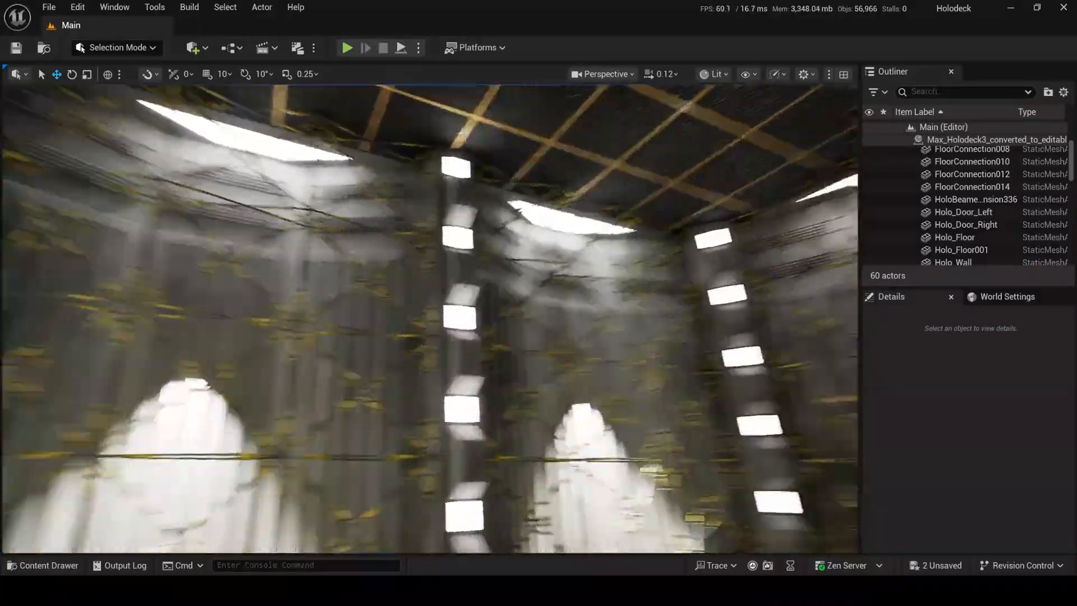
pyautogui.moveTo(431, 319); pyautogui.dragTo(494, 292, button='right')
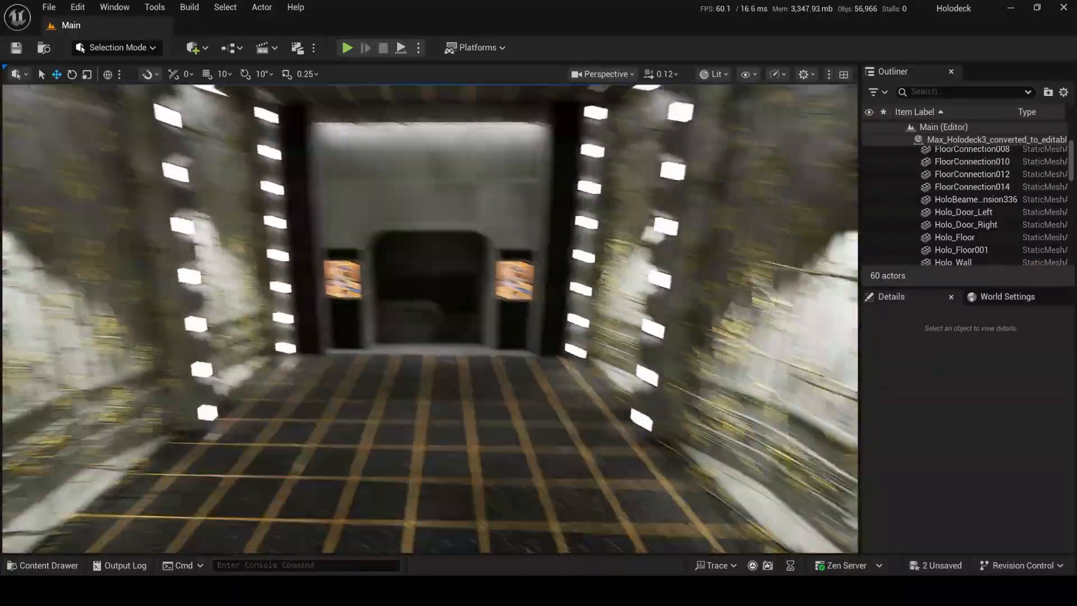
pyautogui.moveTo(431, 319); pyautogui.dragTo(443, 404, button='right')
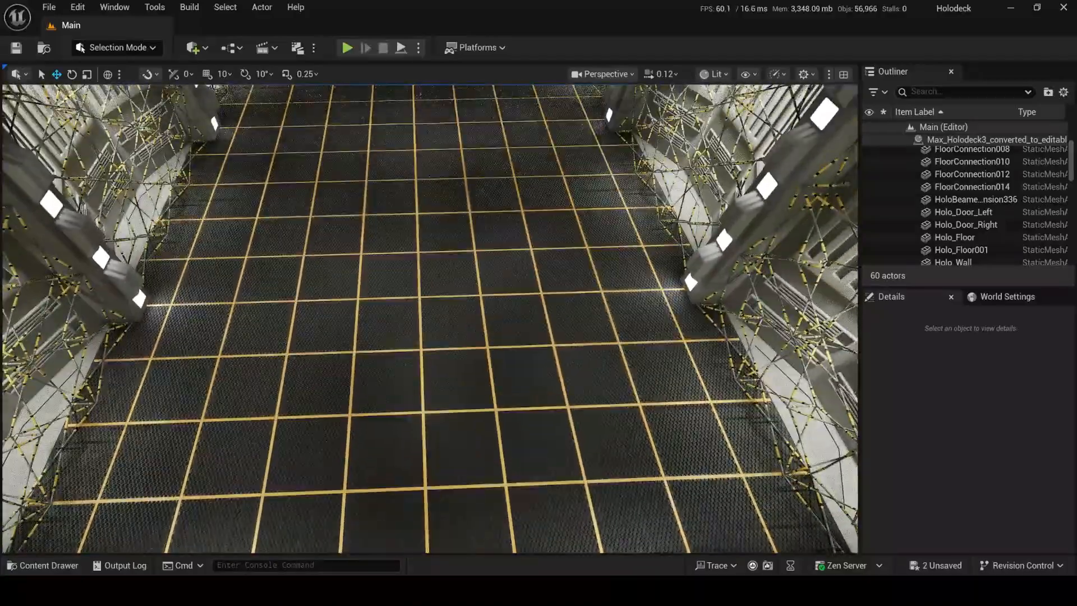
pyautogui.moveTo(431, 319); pyautogui.dragTo(433, 381, button='right')
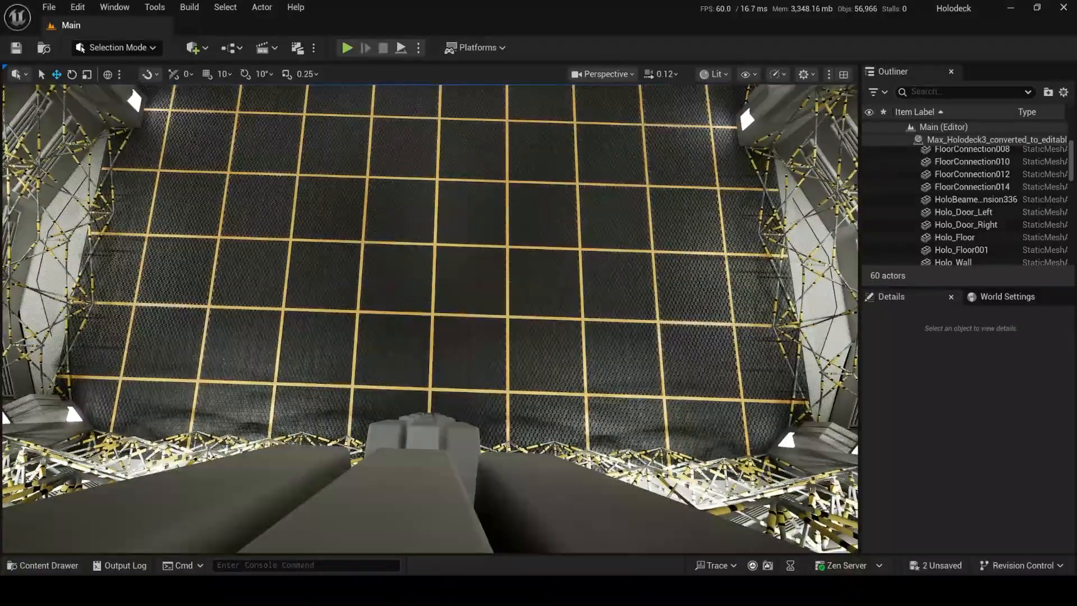
pyautogui.moveTo(431, 319); pyautogui.dragTo(421, 353, button='right')
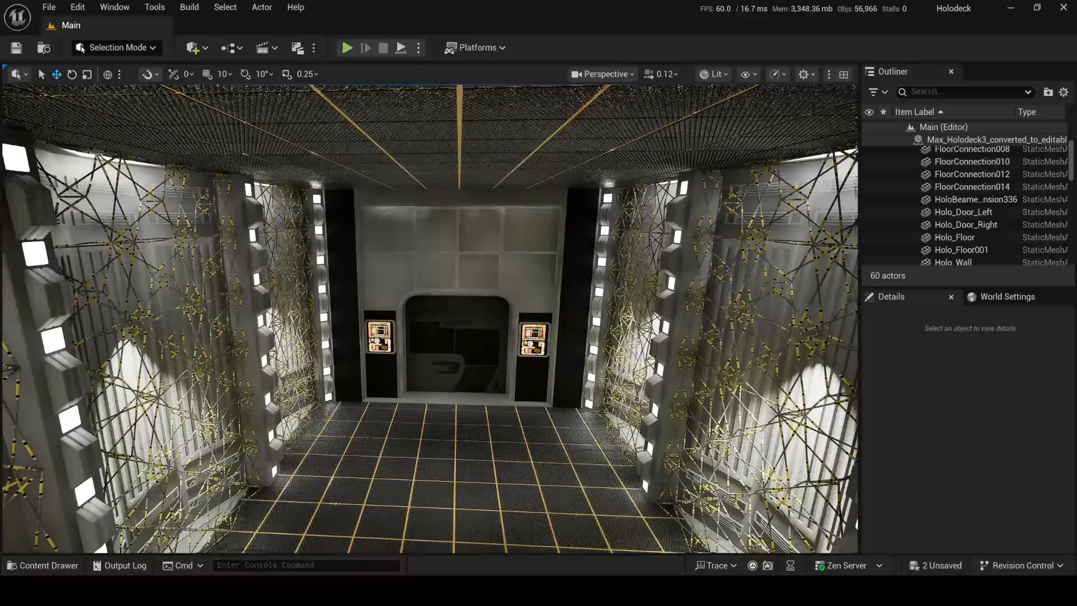
pyautogui.moveTo(431, 319); pyautogui.dragTo(433, 387, button='right')
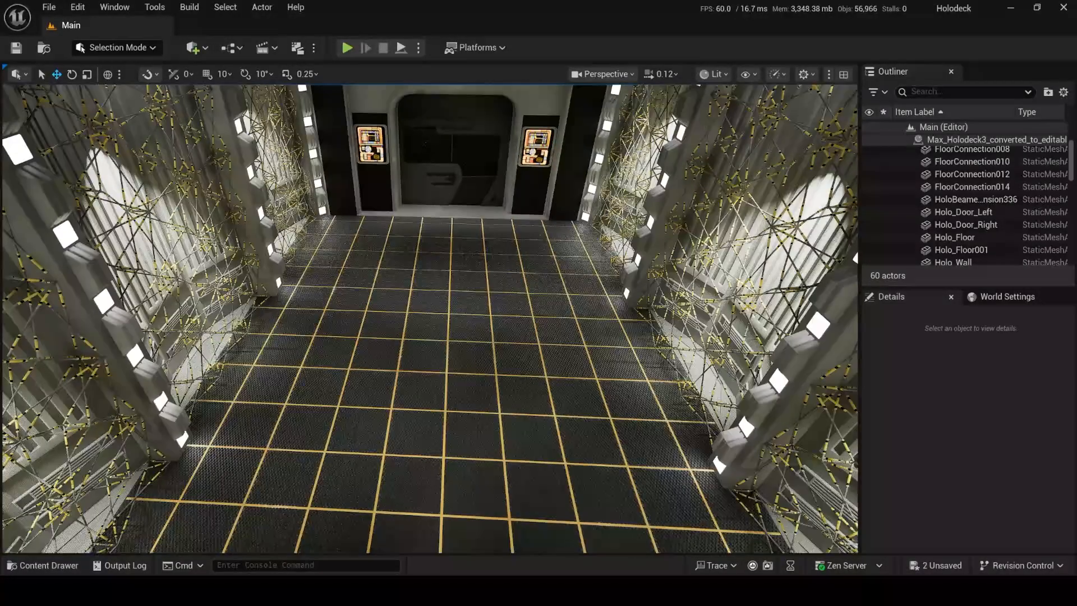
pyautogui.moveTo(431, 318); pyautogui.dragTo(440, 284, button='right')
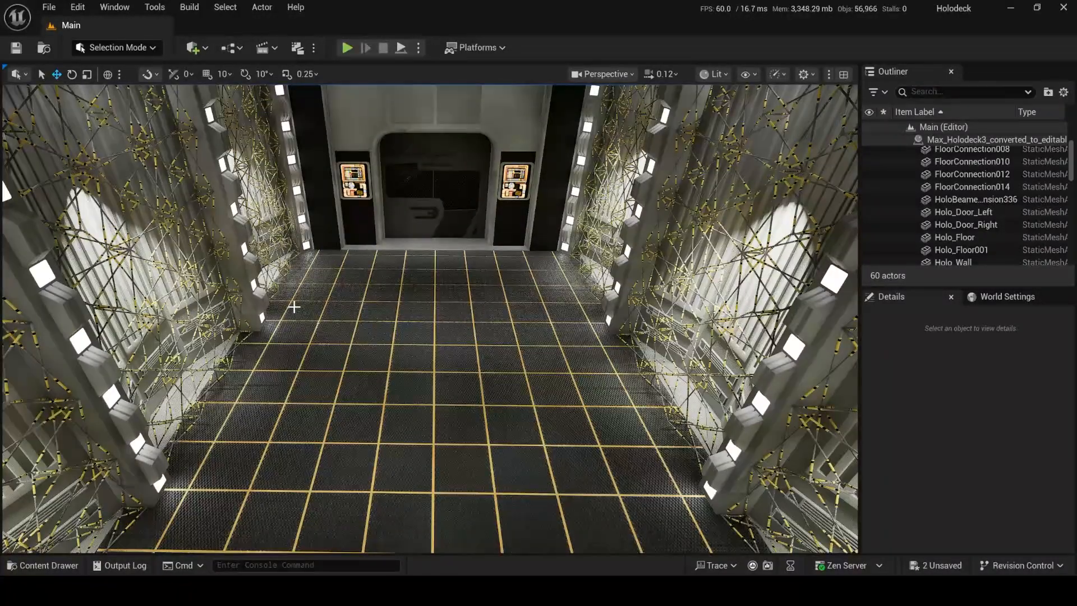
# - View the side wall's lit columns and spotlit wire panels, and return to the overview facing the doors
pyautogui.moveTo(362, 301); pyautogui.dragTo(365, 288, button='right')
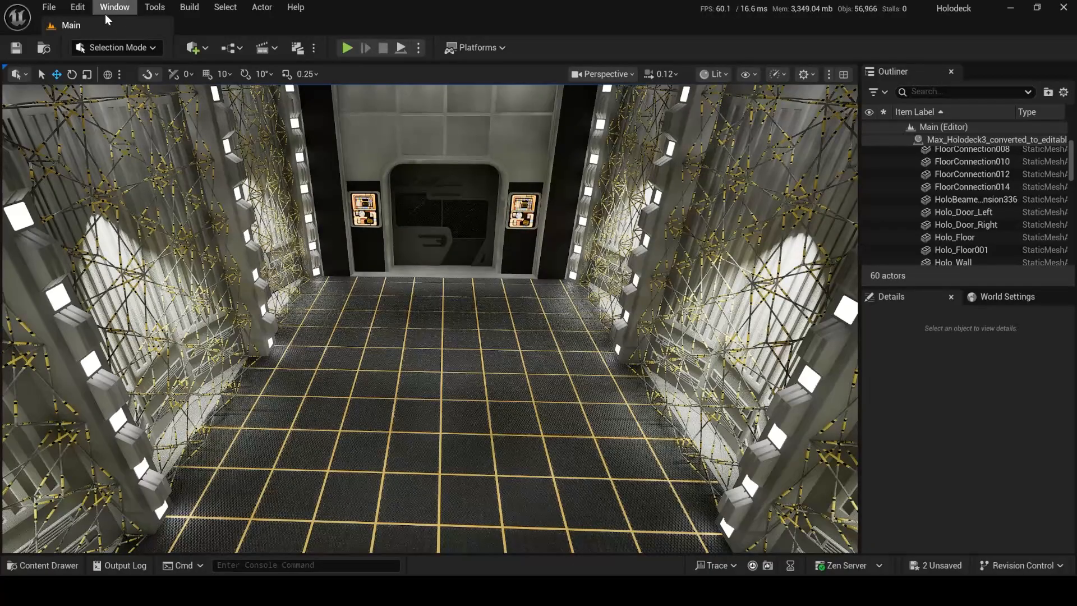
pyautogui.moveTo(330, 421); pyautogui.dragTo(389, 391, button='right')
pyautogui.scroll(1, 332, 420)
pyautogui.press('d')
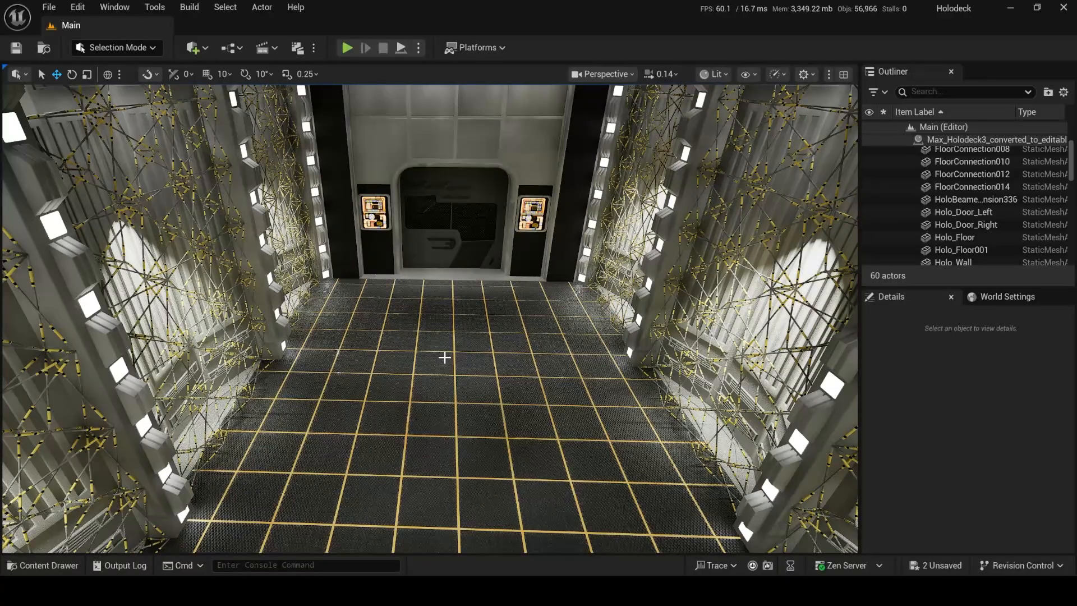
pyautogui.moveTo(441, 357); pyautogui.dragTo(253, 331)
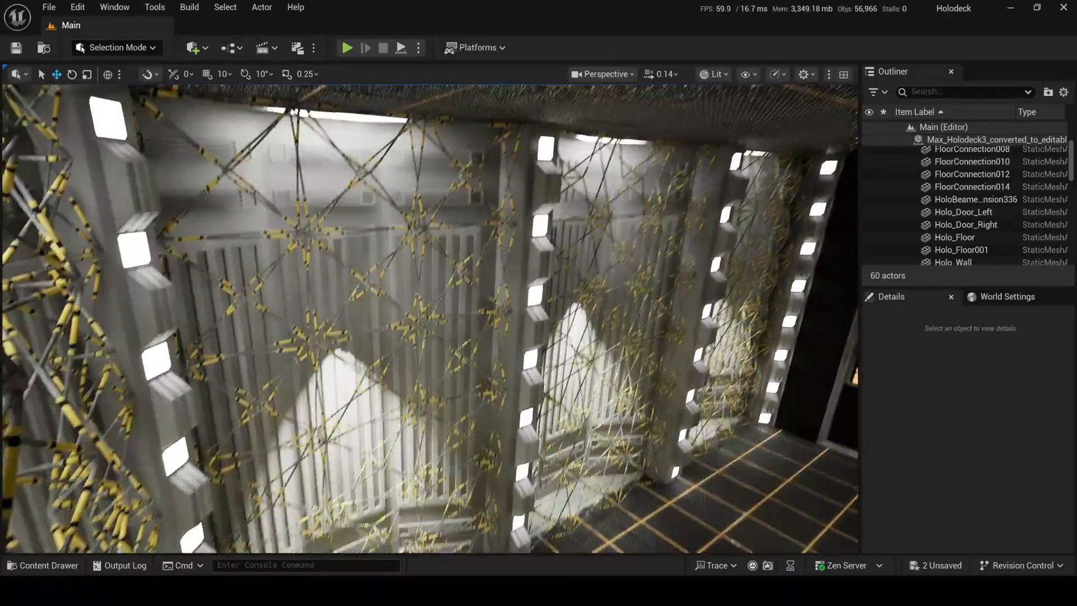
pyautogui.moveTo(253, 331); pyautogui.dragTo(435, 370, button='right')
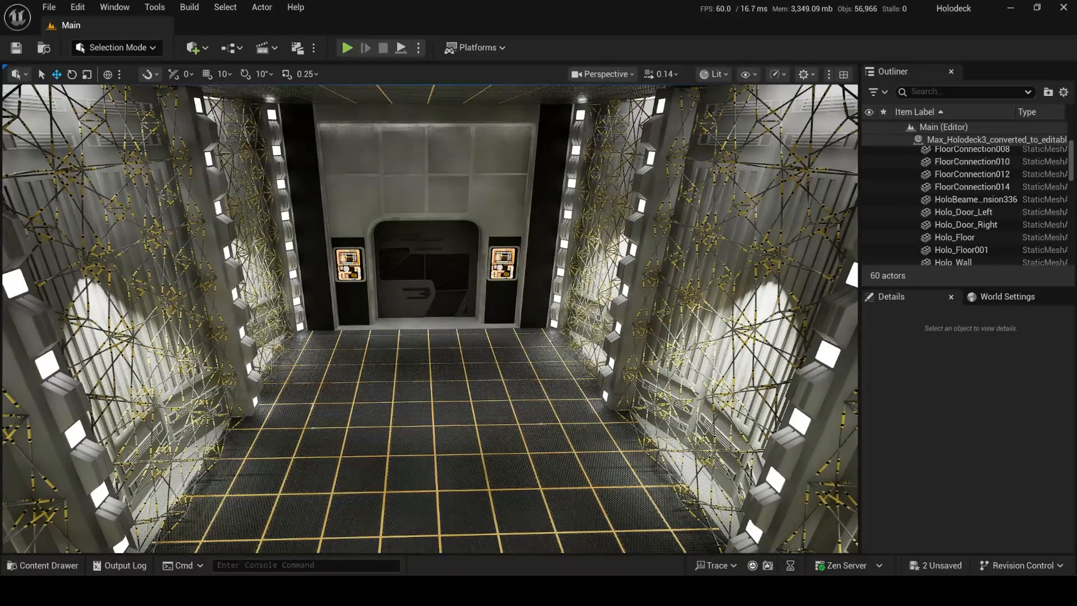
pyautogui.moveTo(431, 318); pyautogui.dragTo(414, 335, button='right')
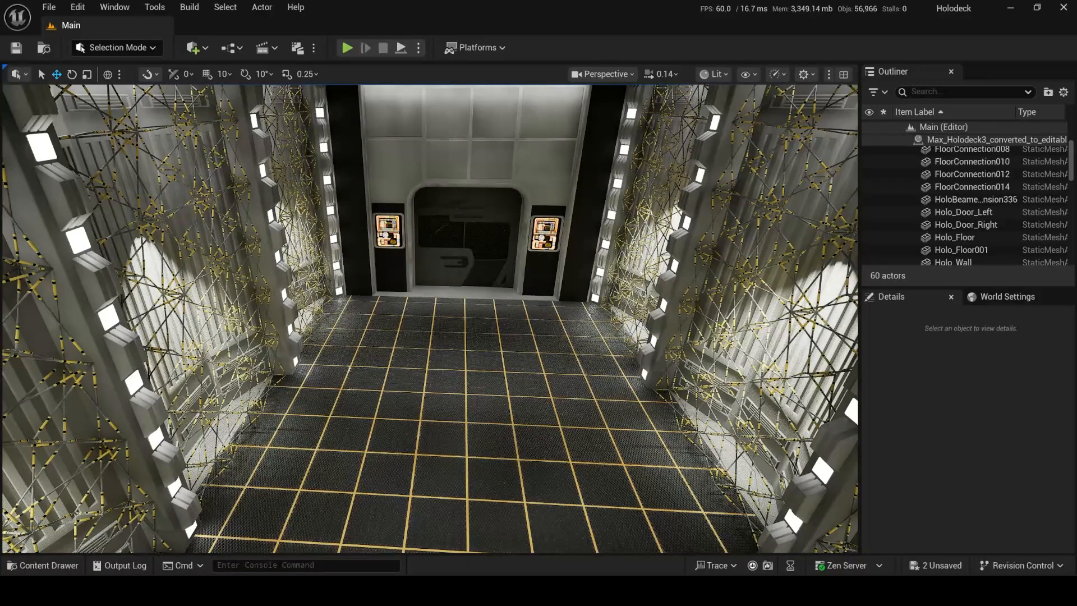
pyautogui.moveTo(430, 319); pyautogui.dragTo(466, 320, button='right')
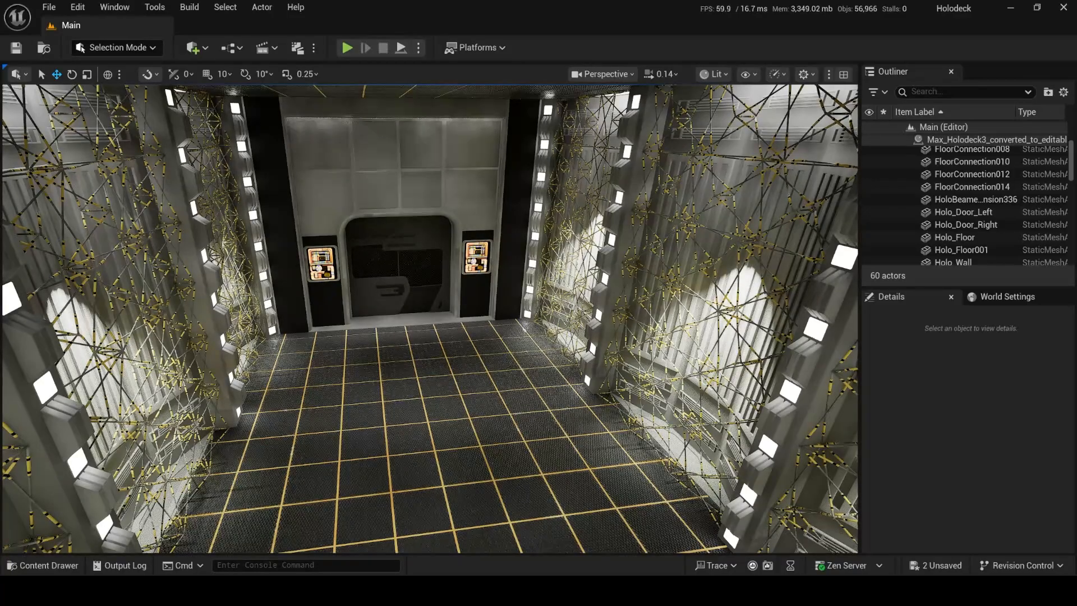
pyautogui.moveTo(466, 320)
pyautogui.mouseDown(button='right')
pyautogui.moveTo(437, 319)
pyautogui.moveTo(482, 297)
pyautogui.moveTo(480, 324)
pyautogui.moveTo(508, 326)
pyautogui.moveTo(455, 335)
pyautogui.mouseUp(button='right')
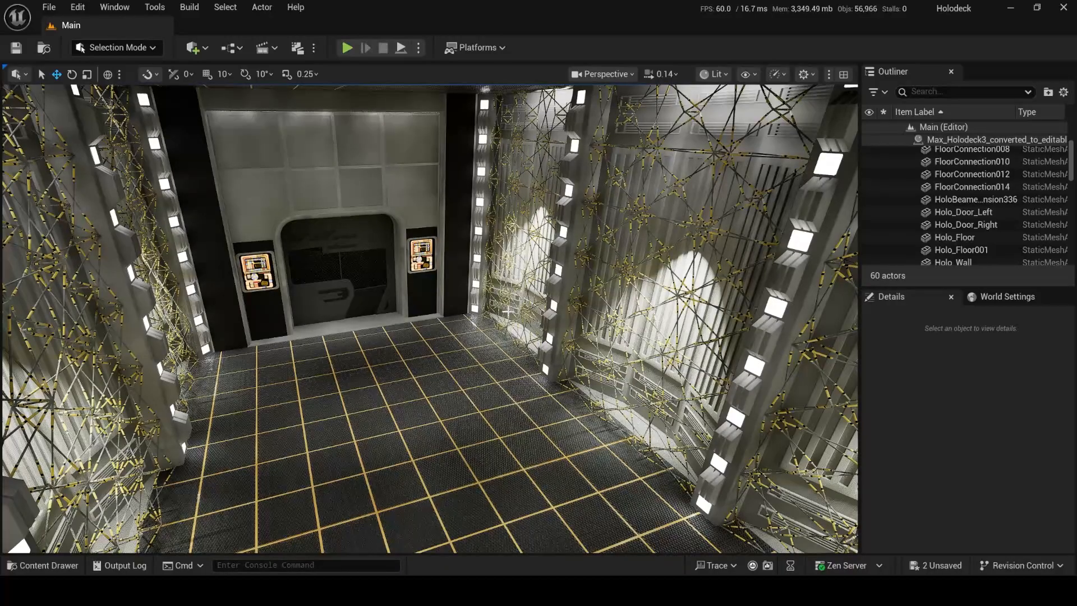
pyautogui.moveTo(436, 327); pyautogui.dragTo(430, 328, button='right')
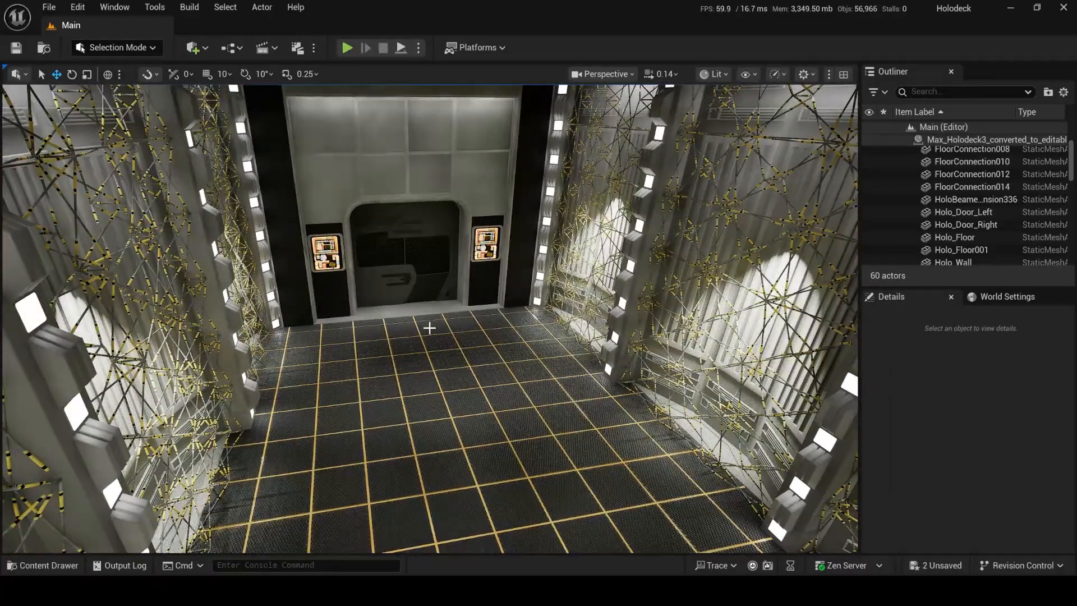